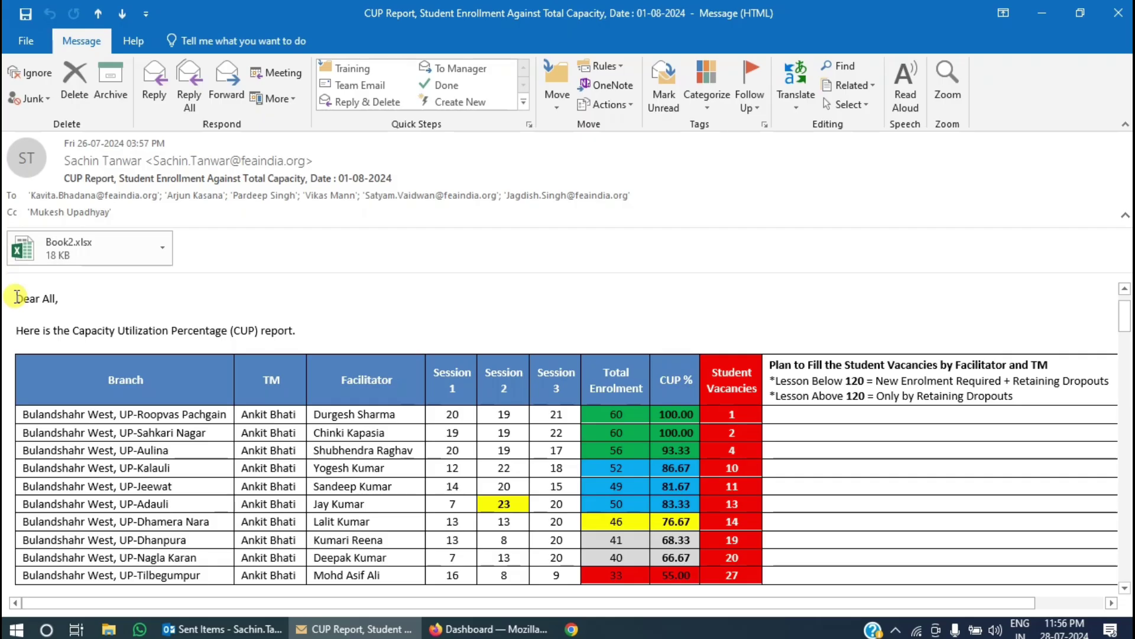
# Review the email's Dear All greeting and the report's Branch, TM, Facilitator and Session columns
pyautogui.moveTo(16, 298)
pyautogui.mouseDown()
pyautogui.moveTo(58, 300)
pyautogui.moveTo(108, 335)
pyautogui.moveTo(295, 330)
pyautogui.mouseUp()
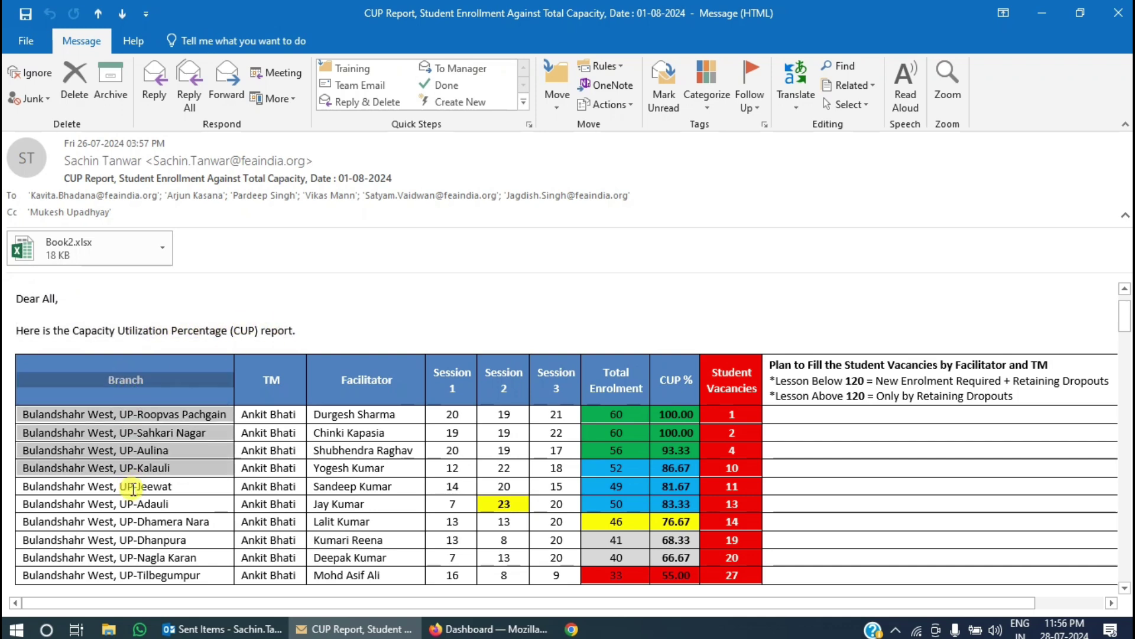
pyautogui.moveTo(126, 379); pyautogui.dragTo(125, 489)
pyautogui.moveTo(266, 381); pyautogui.dragTo(262, 472)
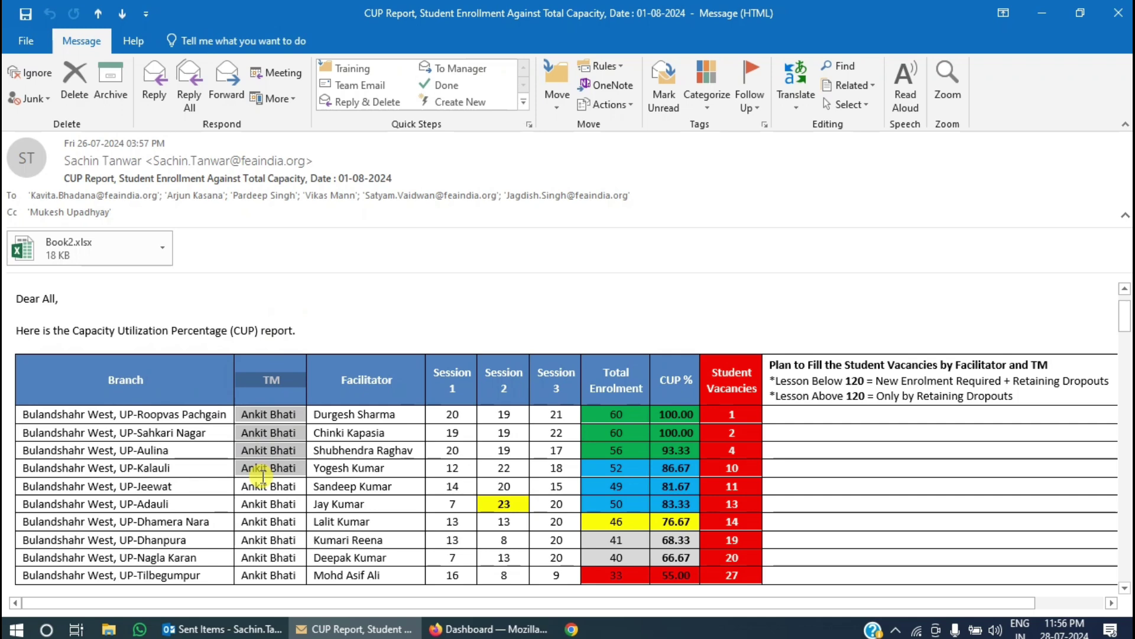
pyautogui.moveTo(366, 382); pyautogui.dragTo(367, 504)
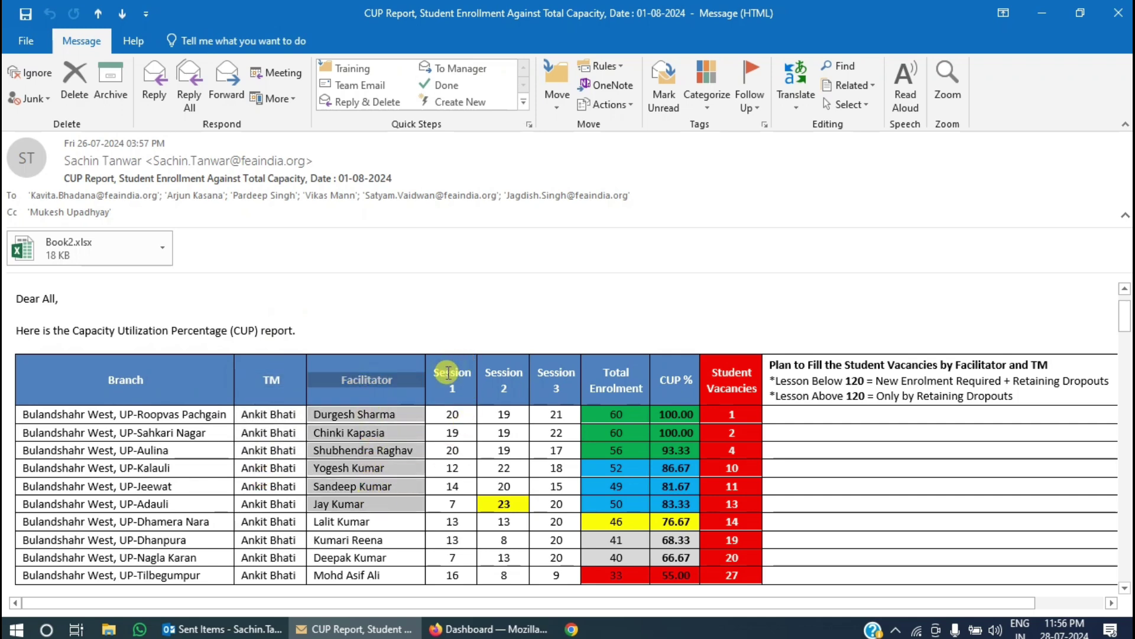
pyautogui.moveTo(453, 371); pyautogui.dragTo(444, 541)
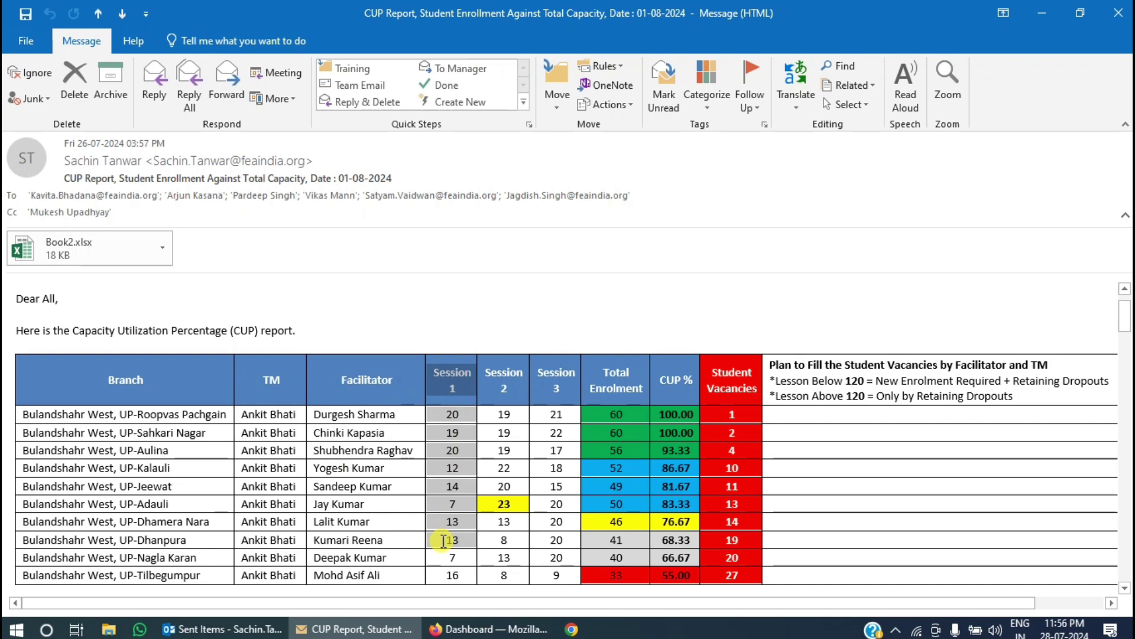
pyautogui.moveTo(557, 371); pyautogui.dragTo(556, 415)
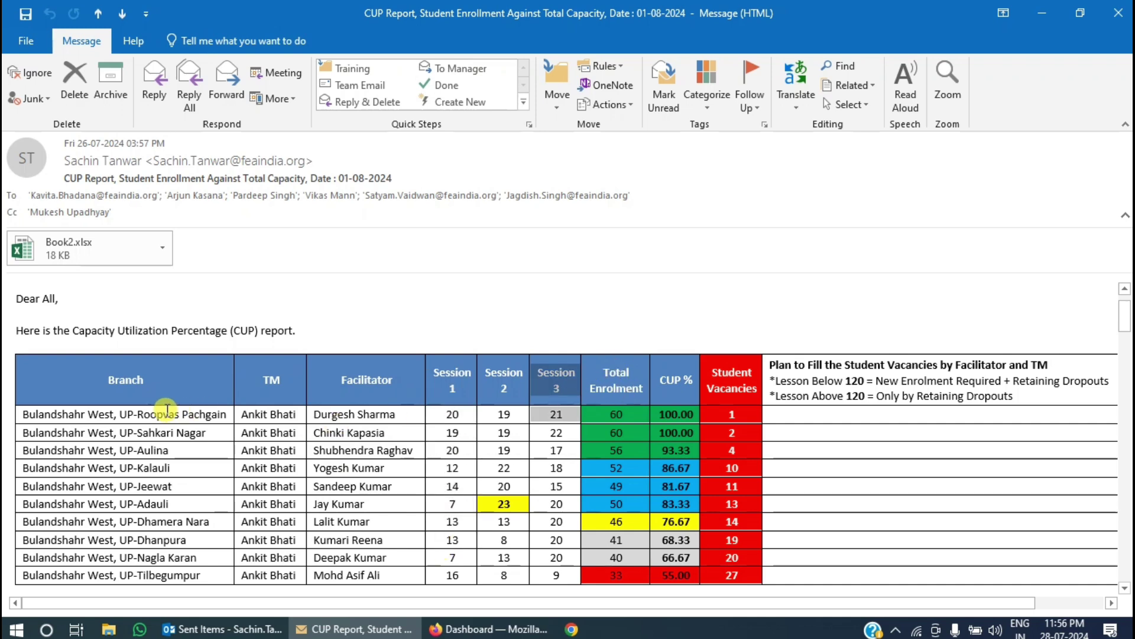
pyautogui.moveTo(160, 414); pyautogui.dragTo(617, 414)
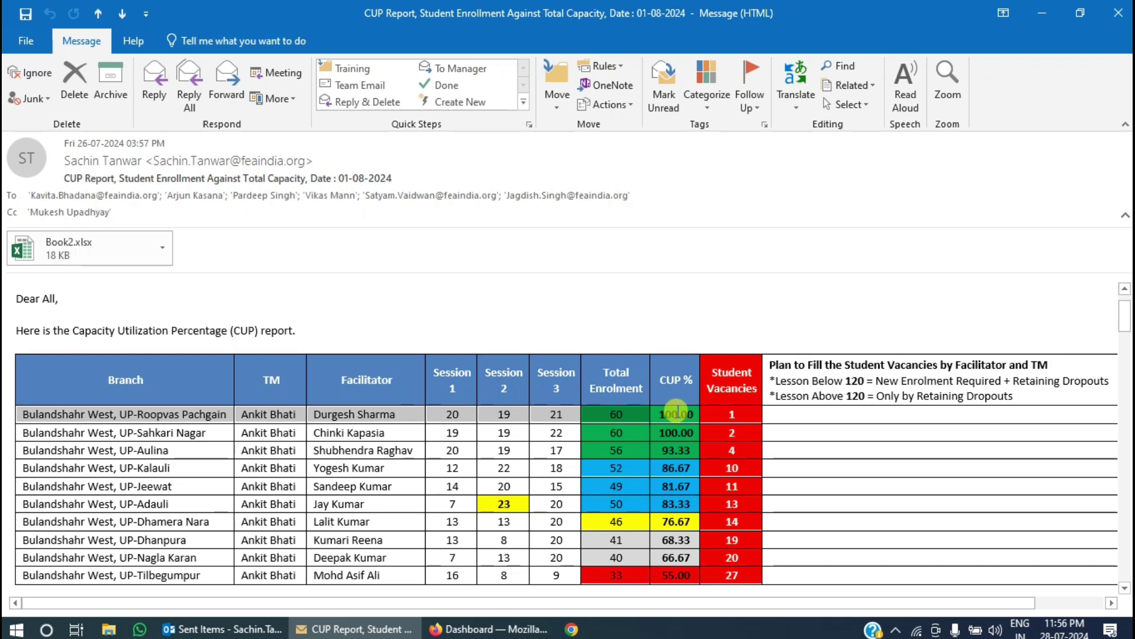
pyautogui.click(714, 371)
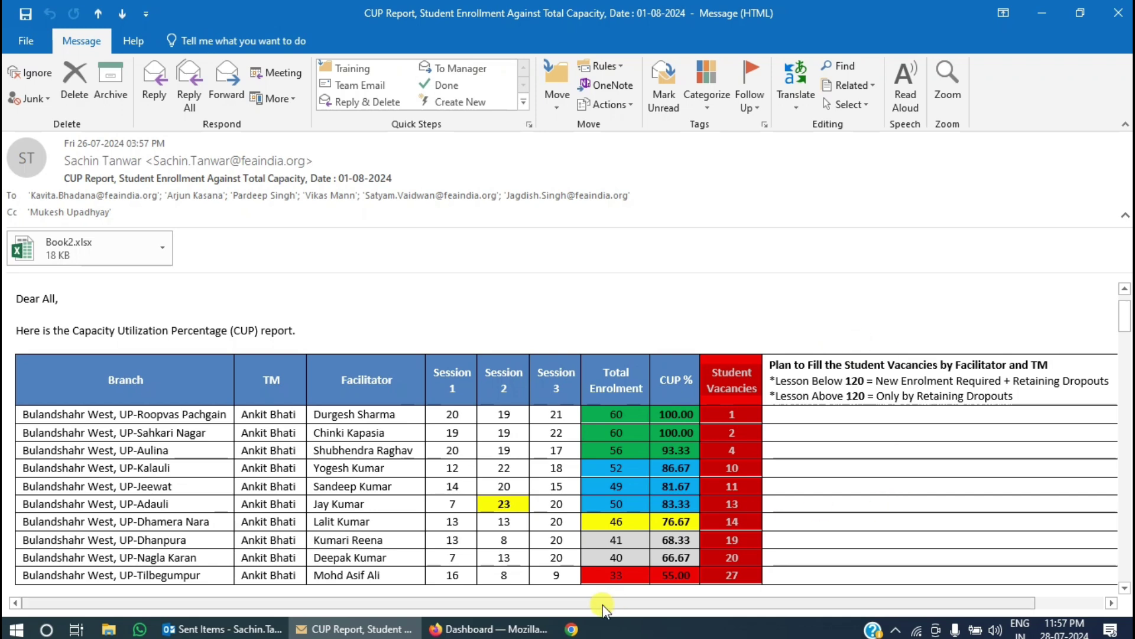
pyautogui.moveTo(781, 603)
pyautogui.mouseDown()
pyautogui.moveTo(803, 606)
pyautogui.moveTo(342, 604)
pyautogui.mouseUp()
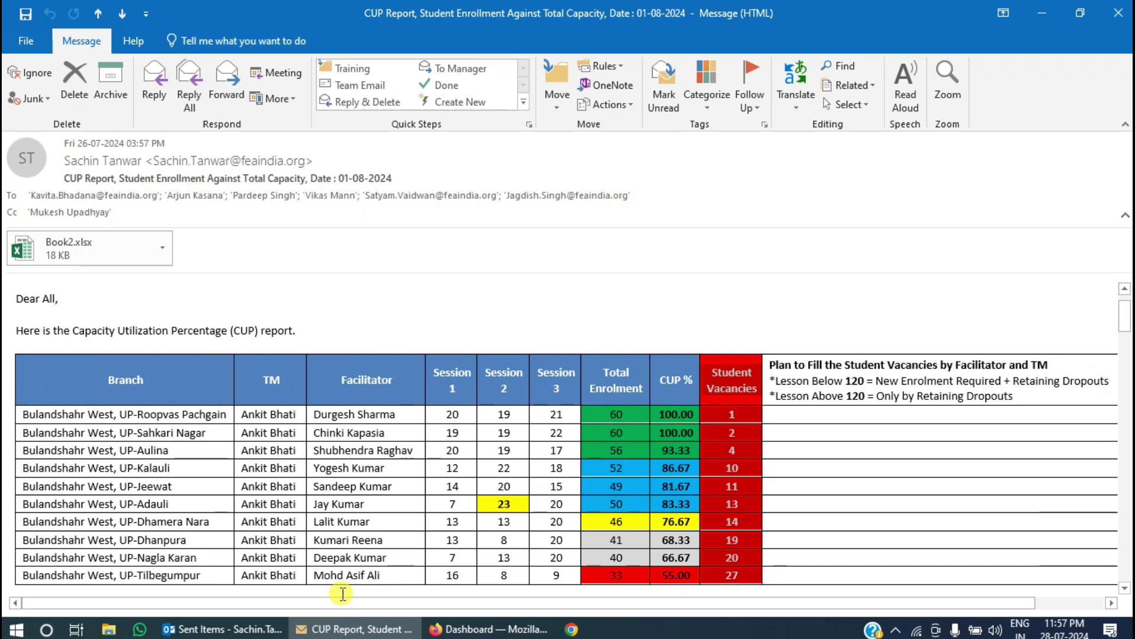
# Open the Book2.xlsx attachment in Excel
pyautogui.click(72, 249)
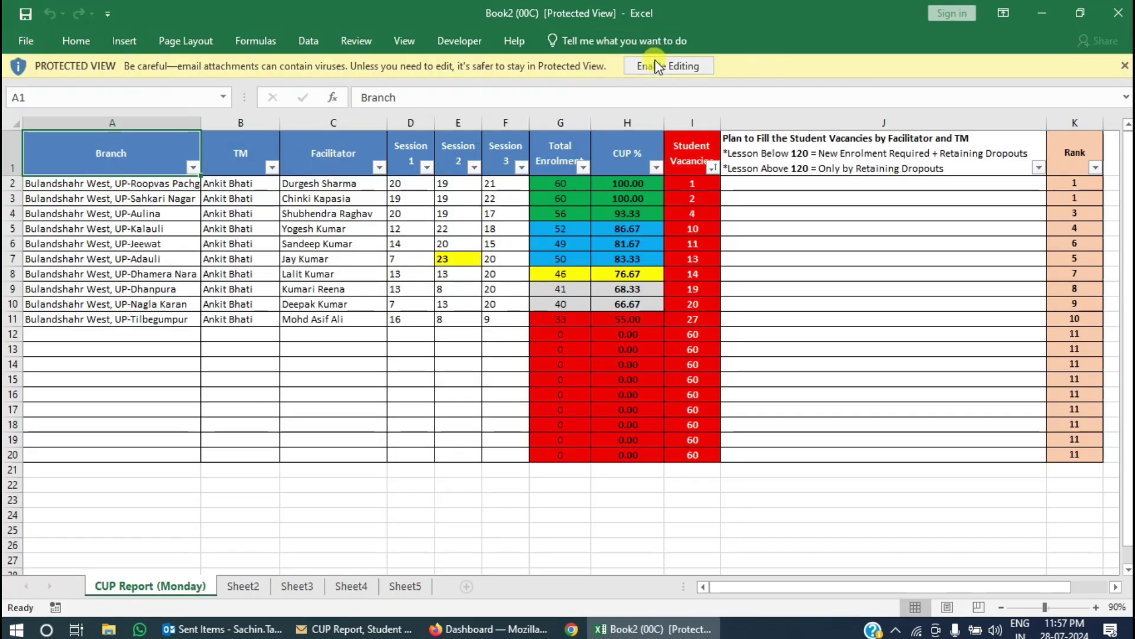
# Enable editing on the Book2 workbook and switch to the FEA dashboard in Firefox
pyautogui.click(667, 66)
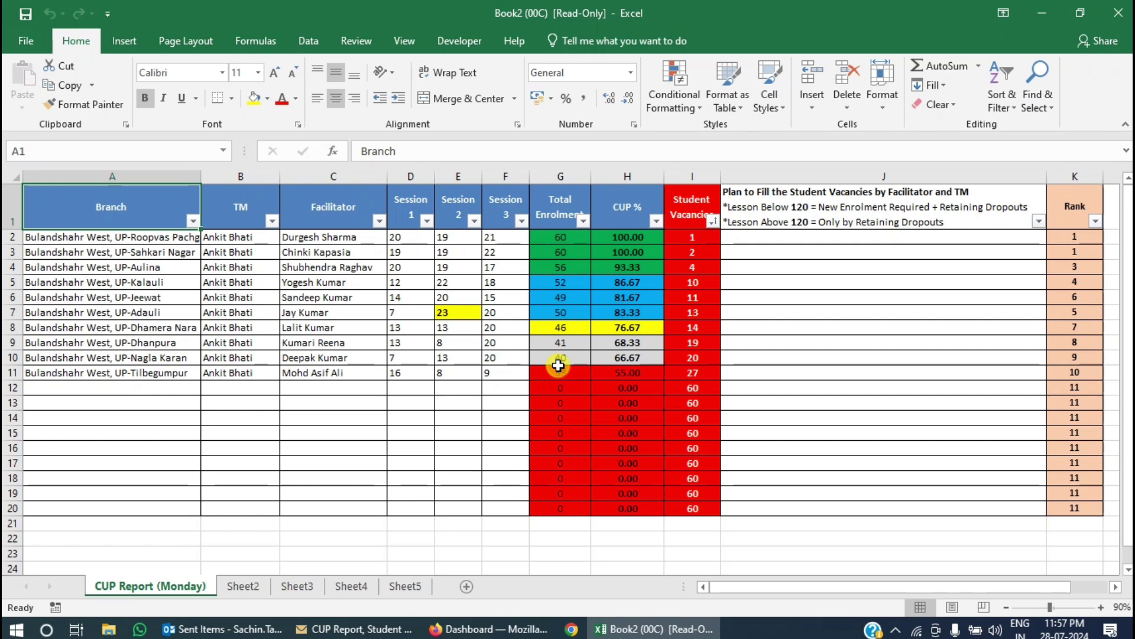
pyautogui.press('Down')
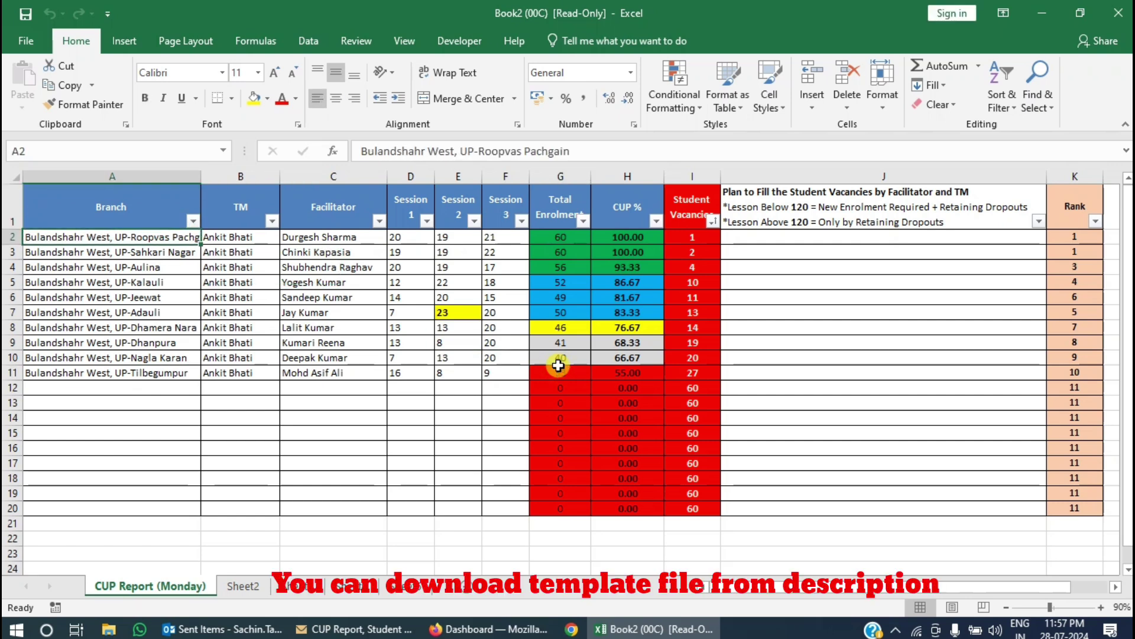
pyautogui.click(492, 628)
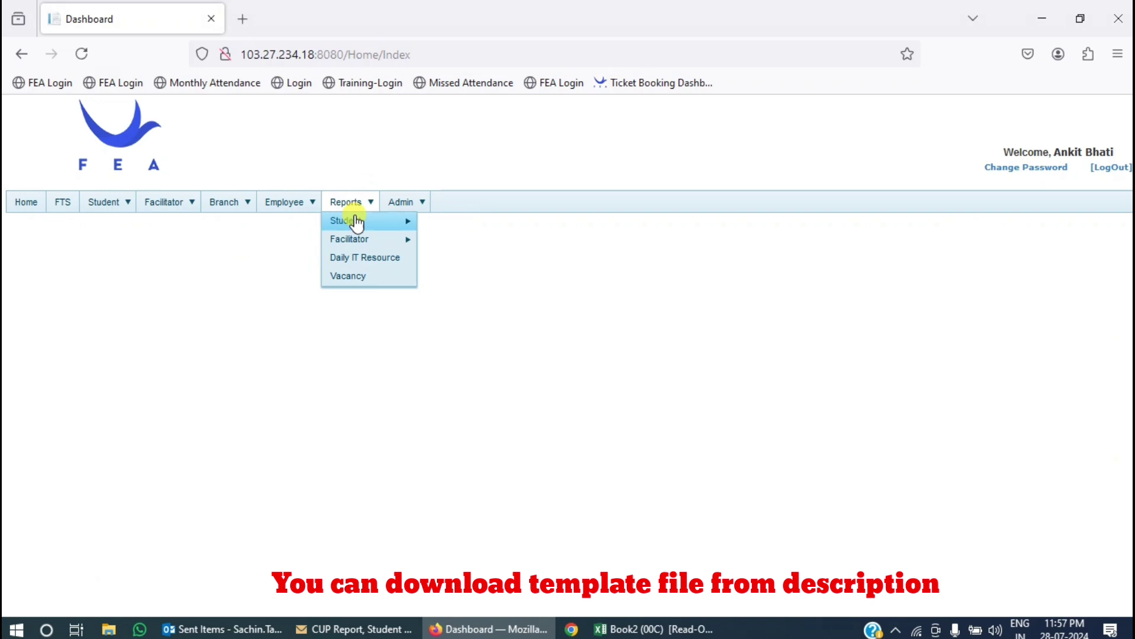
pyautogui.moveTo(346, 220)
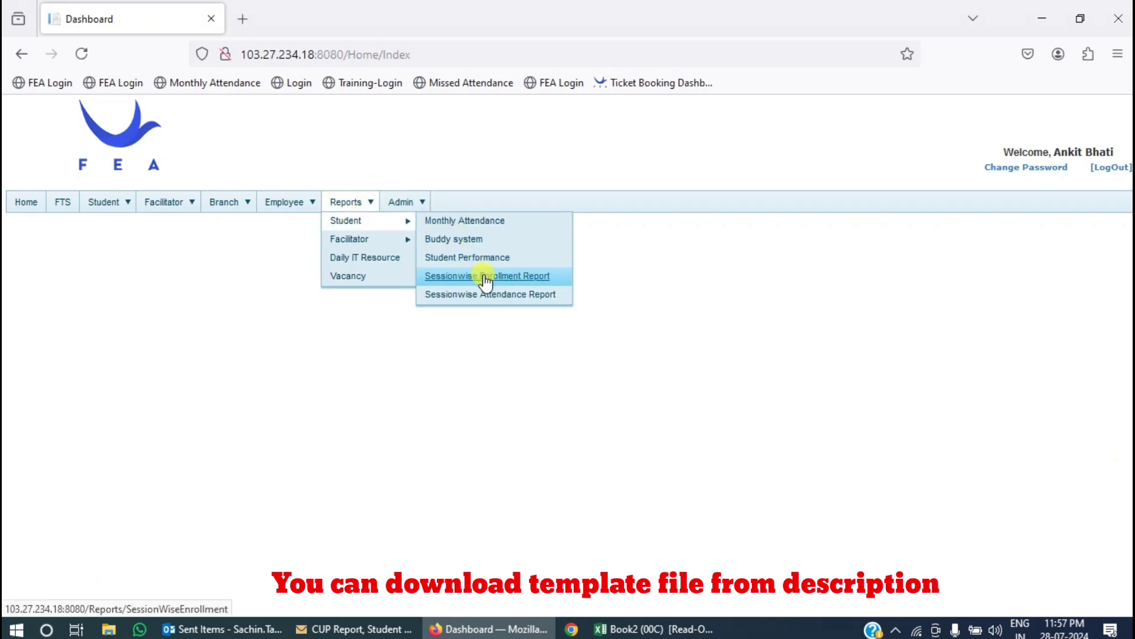
# Run the Sessionwise Enrollment report for all centers, export it to Excel and open the download
pyautogui.click(485, 279)
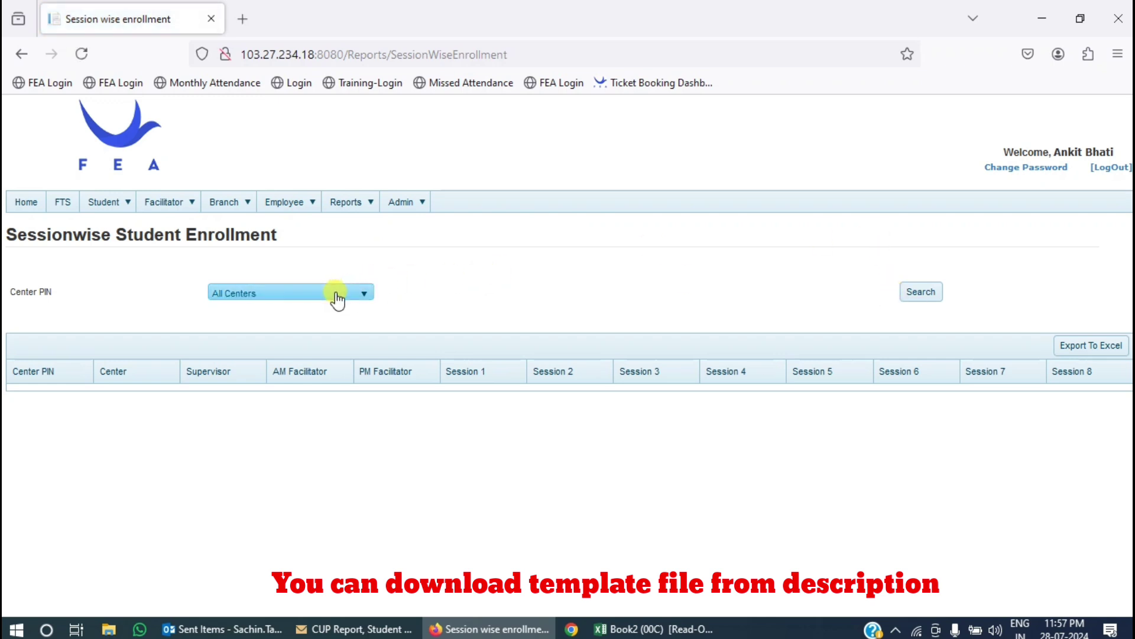
pyautogui.click(922, 290)
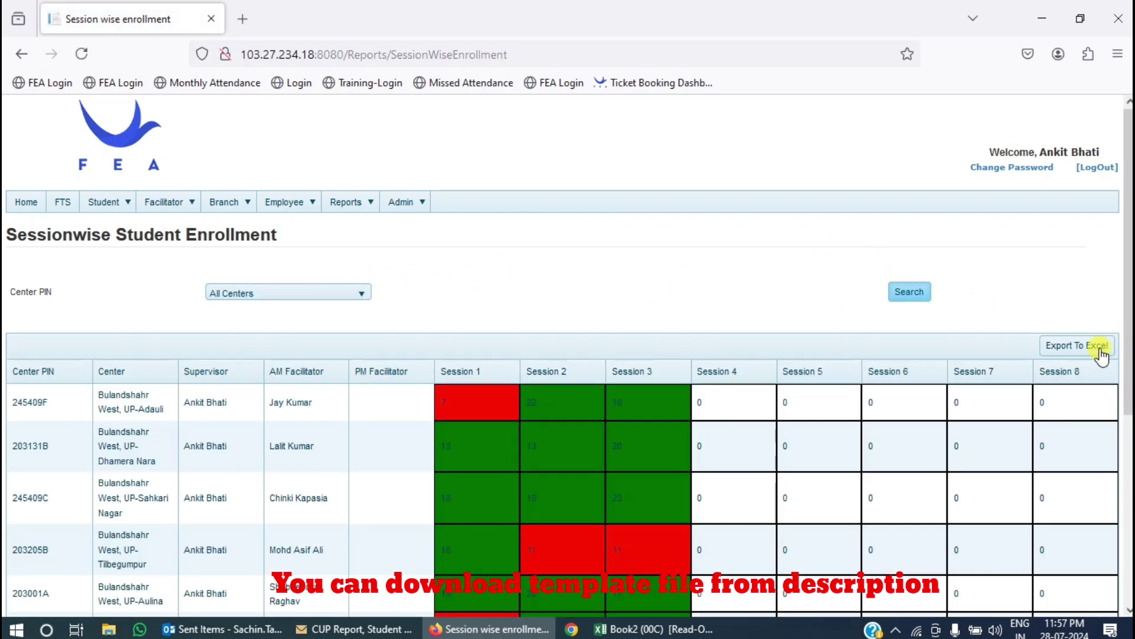
pyautogui.click(1080, 346)
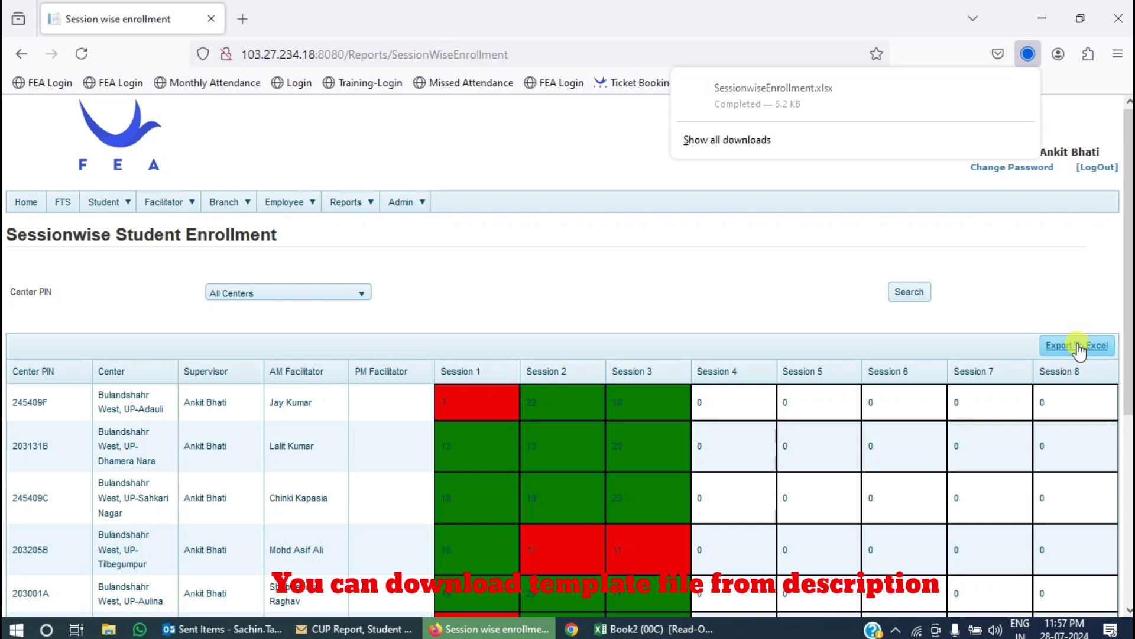
pyautogui.click(772, 91)
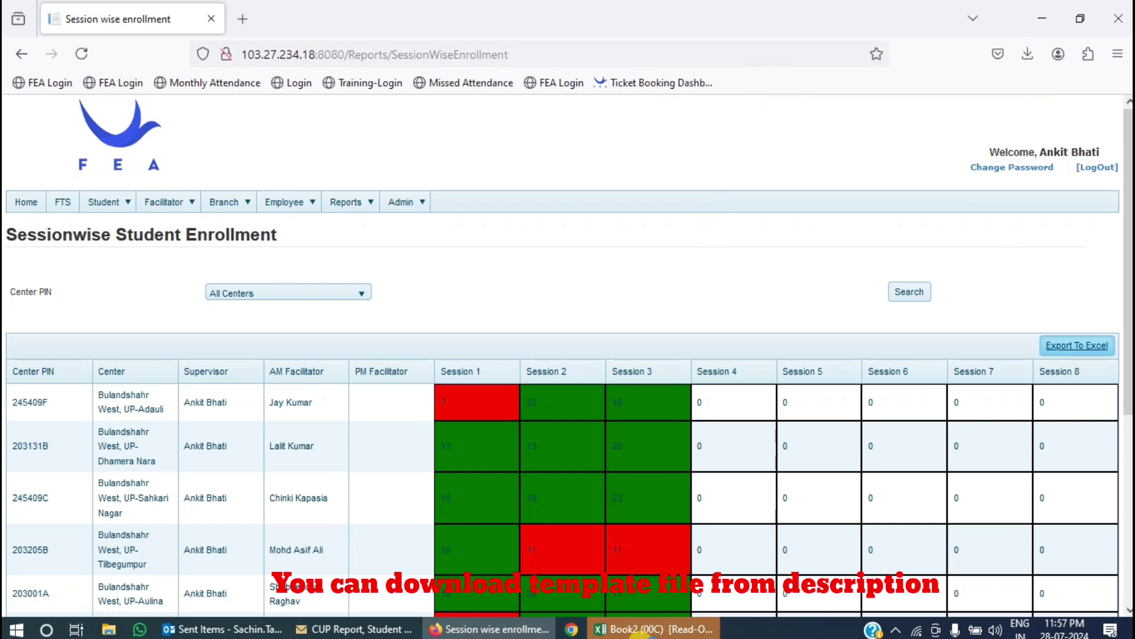
pyautogui.click(656, 629)
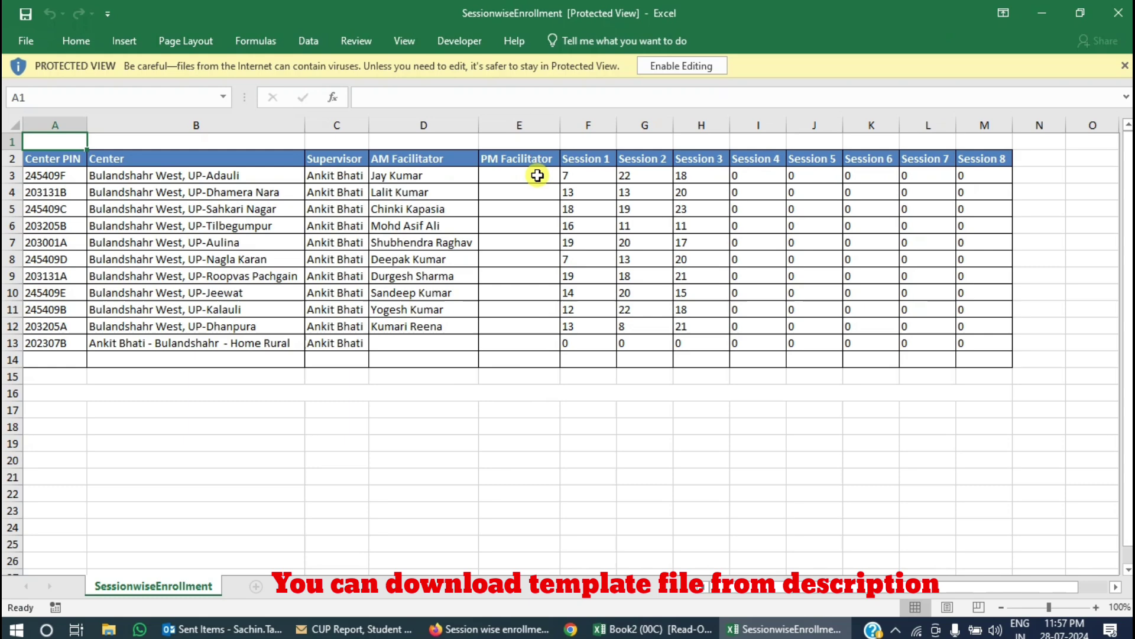
# Enable editing and delete the PM Facilitator column and the Session 4–8 columns
pyautogui.click(681, 66)
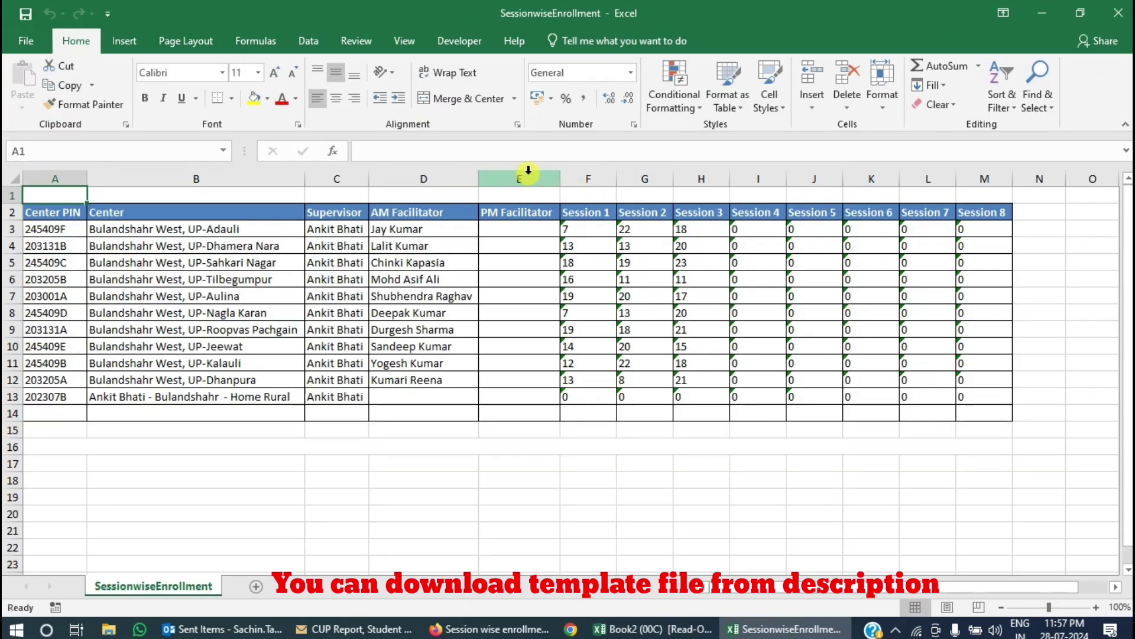
pyautogui.click(522, 177)
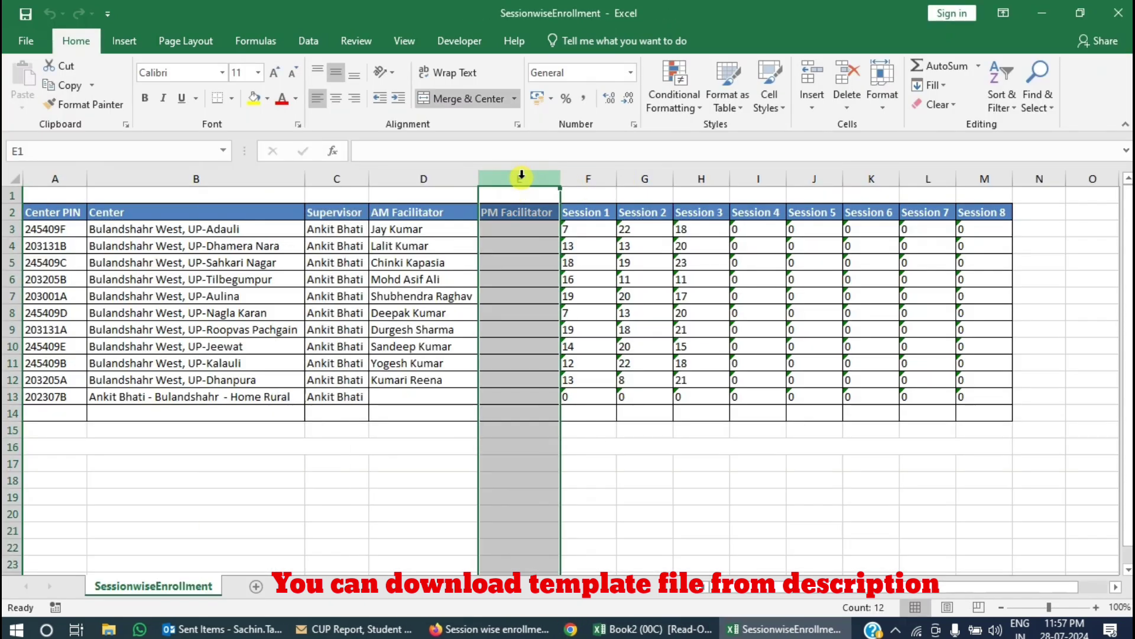
pyautogui.hotkey('ctrl', '-')
pyautogui.moveTo(676, 178); pyautogui.dragTo(957, 178)
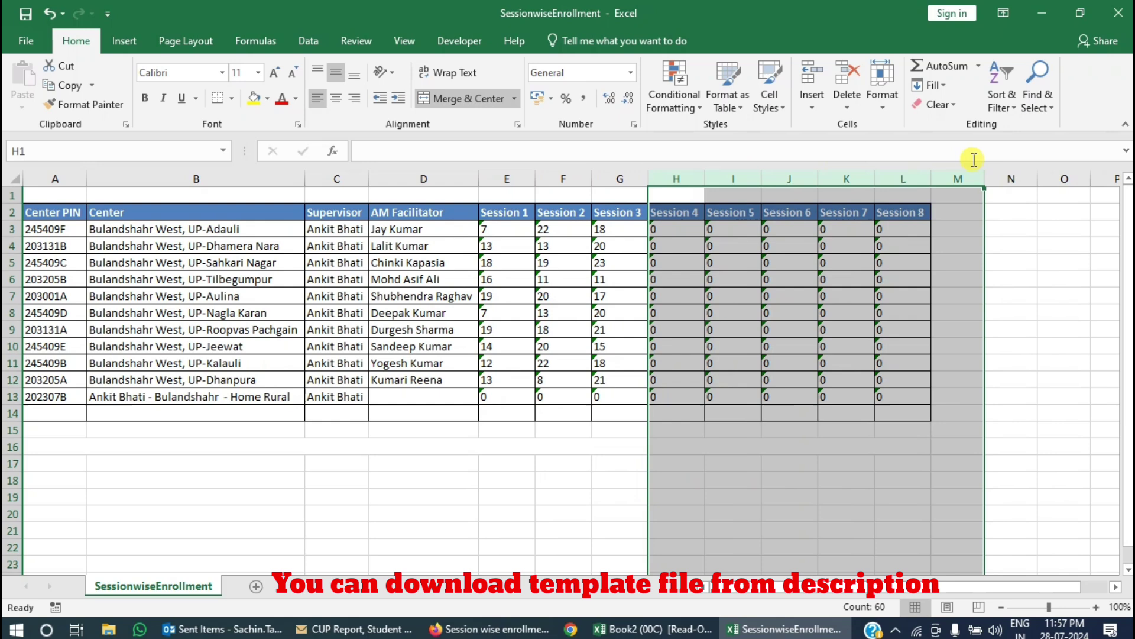
pyautogui.hotkey('ctrl', '-')
# Convert the session values stored as text into real numbers
pyautogui.hotkey('shift', 'Right')
pyautogui.hotkey('shift', 'Right')
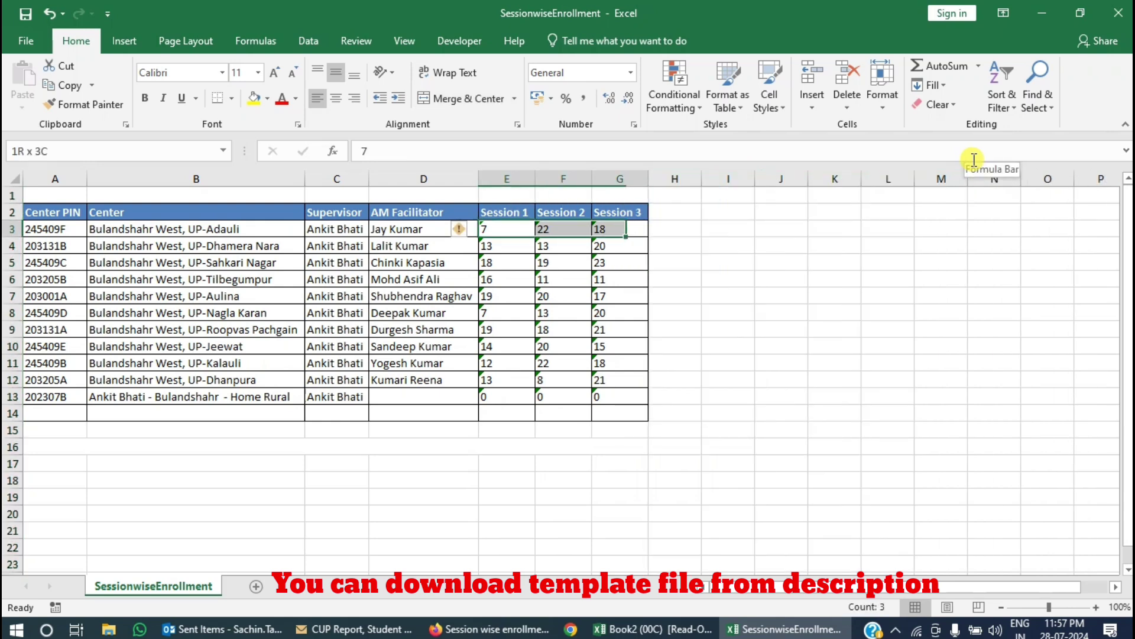
pyautogui.hotkey('ctrl', 'shift', 'Down')
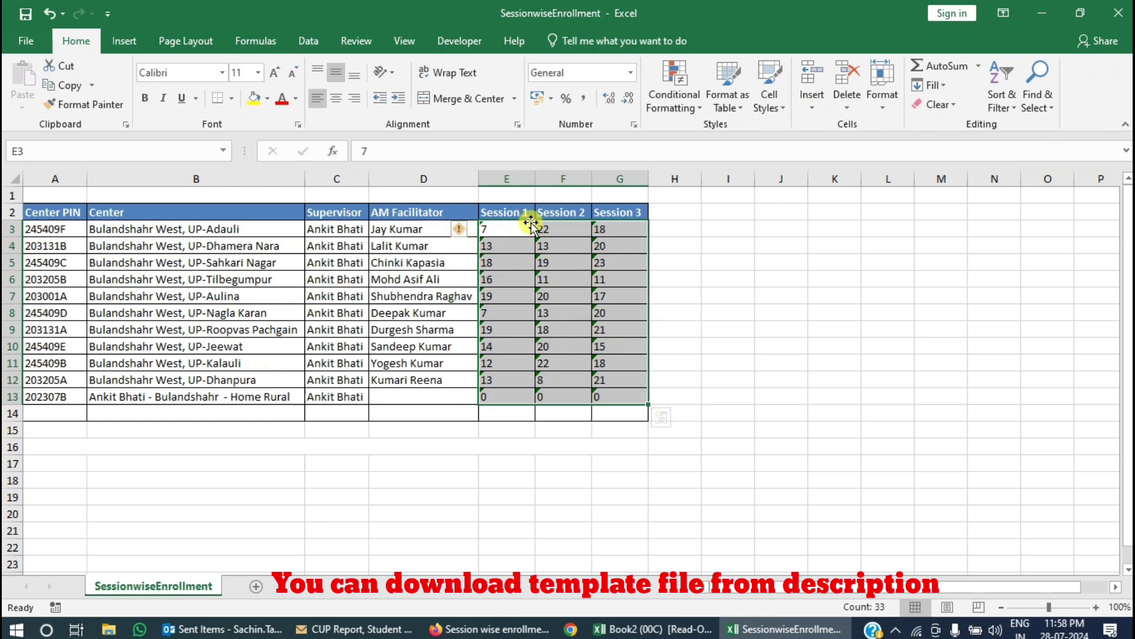
pyautogui.click(459, 229)
pyautogui.click(498, 275)
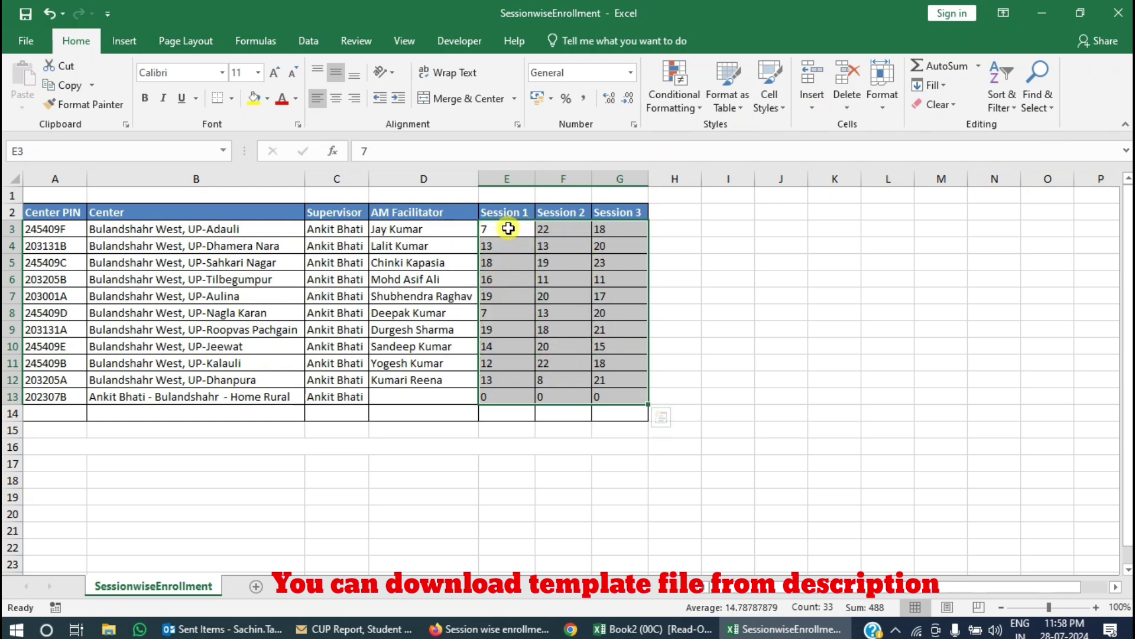
pyautogui.hotkey('ctrl', 'q')
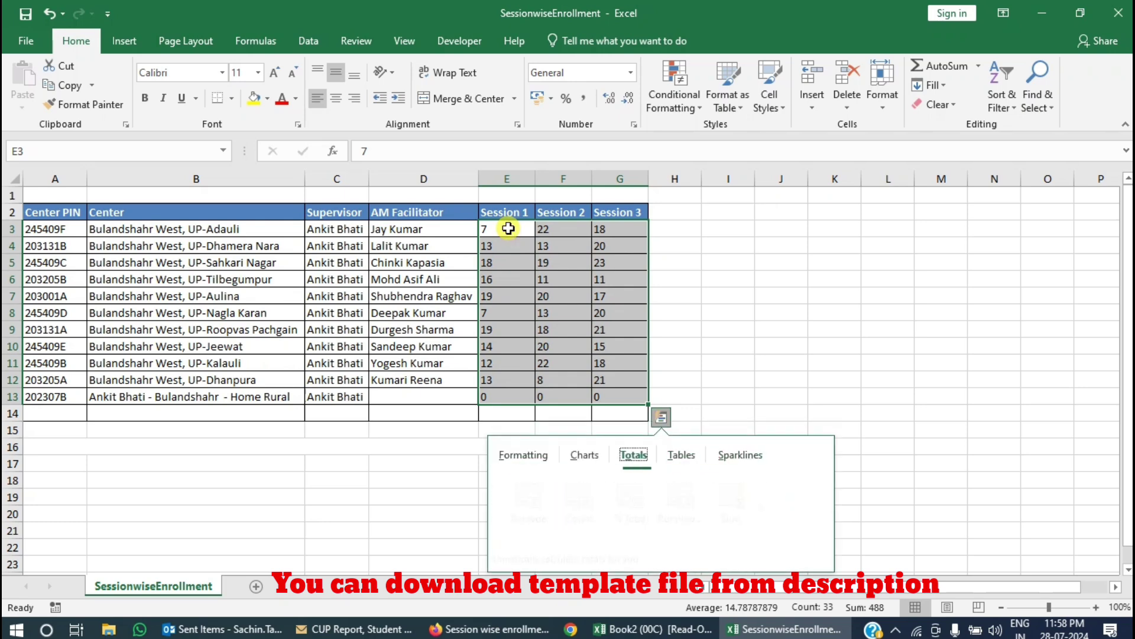
pyautogui.press('Escape')
# Delete the Home Rural summary row 13 and copy the ten center rows B3:G12
pyautogui.click(13, 397)
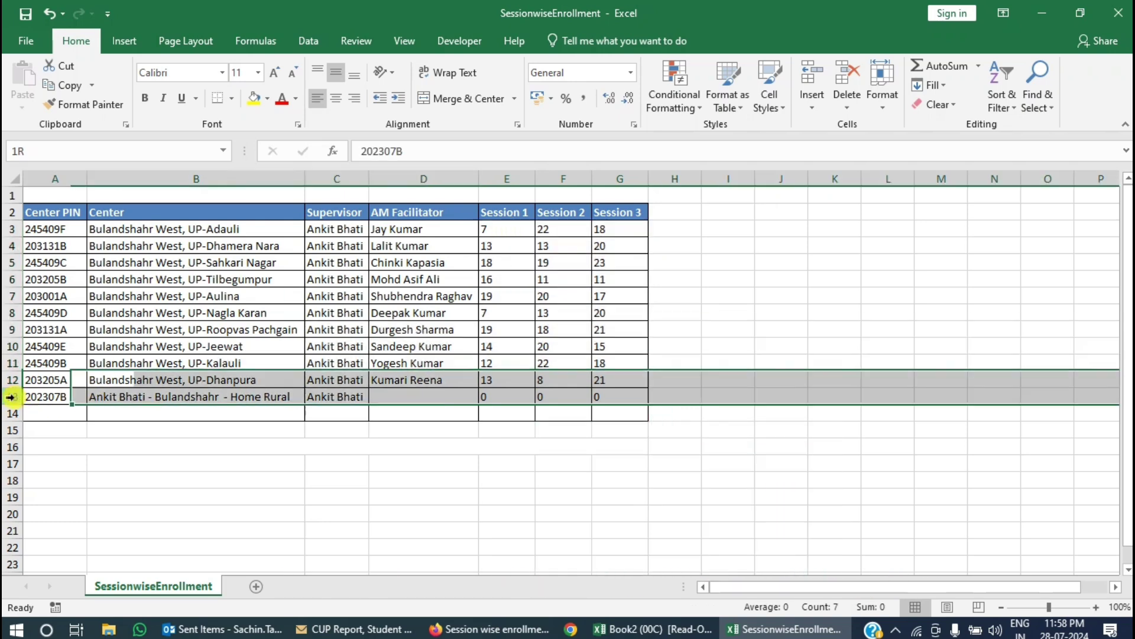
pyautogui.hotkey('ctrl', '-')
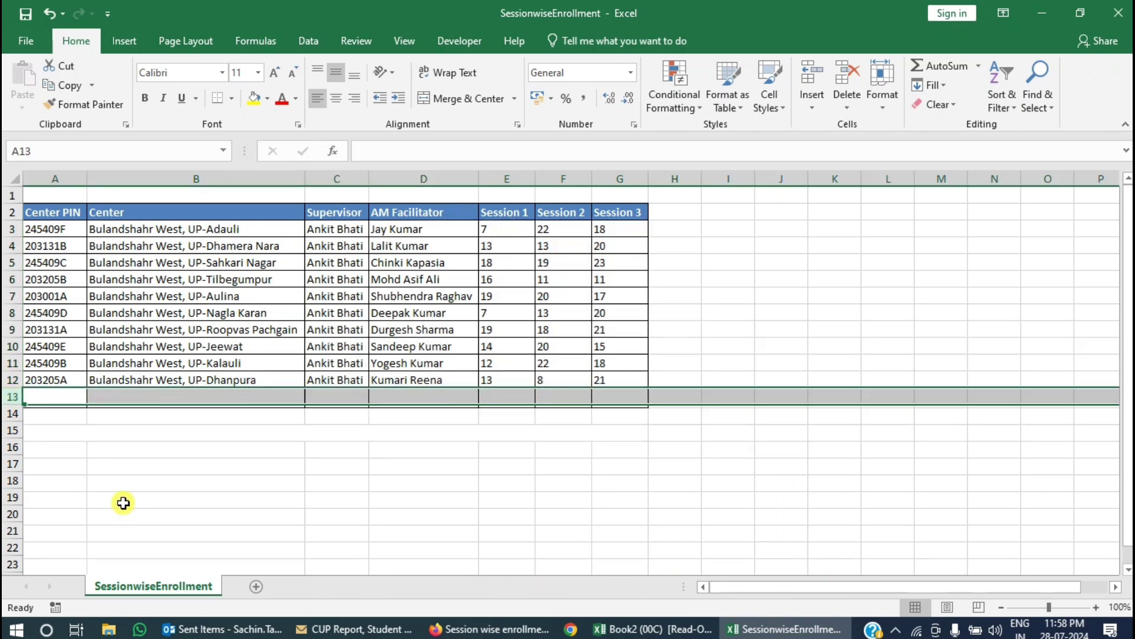
pyautogui.hotkey('ctrl', 'Up')
pyautogui.hotkey('ctrl', 'Up')
pyautogui.press('Right')
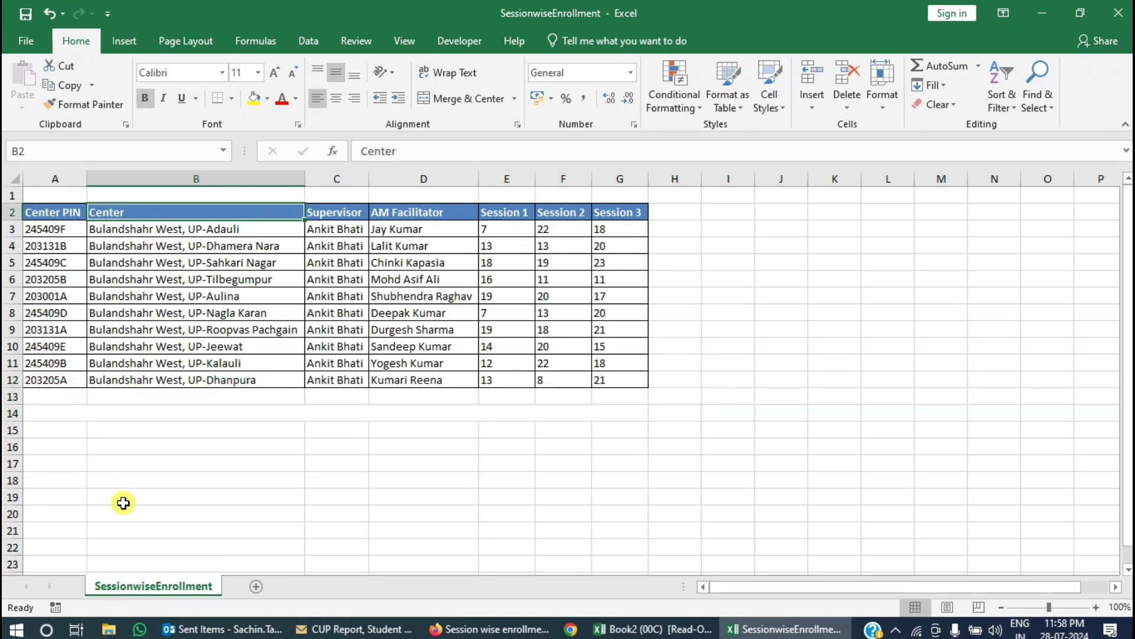
pyautogui.press('Down')
pyautogui.hotkey('ctrl', 'shift', 'Down')
pyautogui.hotkey('shift', 'Right')
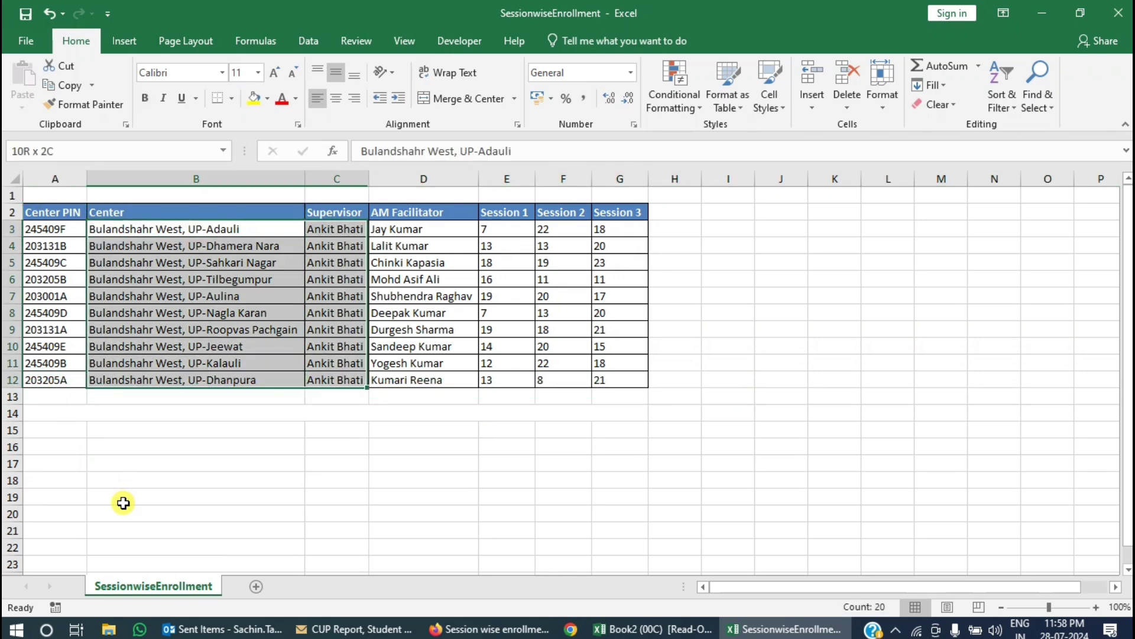
pyautogui.hotkey('shift', 'Right')
pyautogui.hotkey('shift', 'Right')
pyautogui.hotkey('shift', 'Right')
pyautogui.hotkey('shift', 'Right')
pyautogui.hotkey('ctrl', 'c')
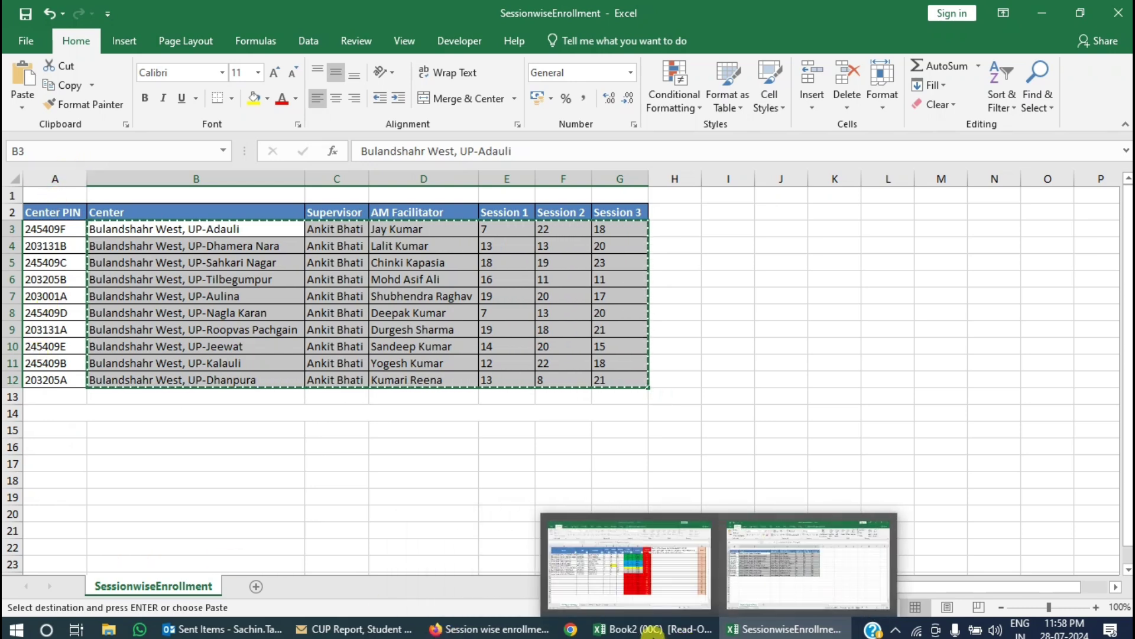
# Paste the center rows over the old data on the CUP Report (Monday) sheet in Book2
pyautogui.click(655, 629)
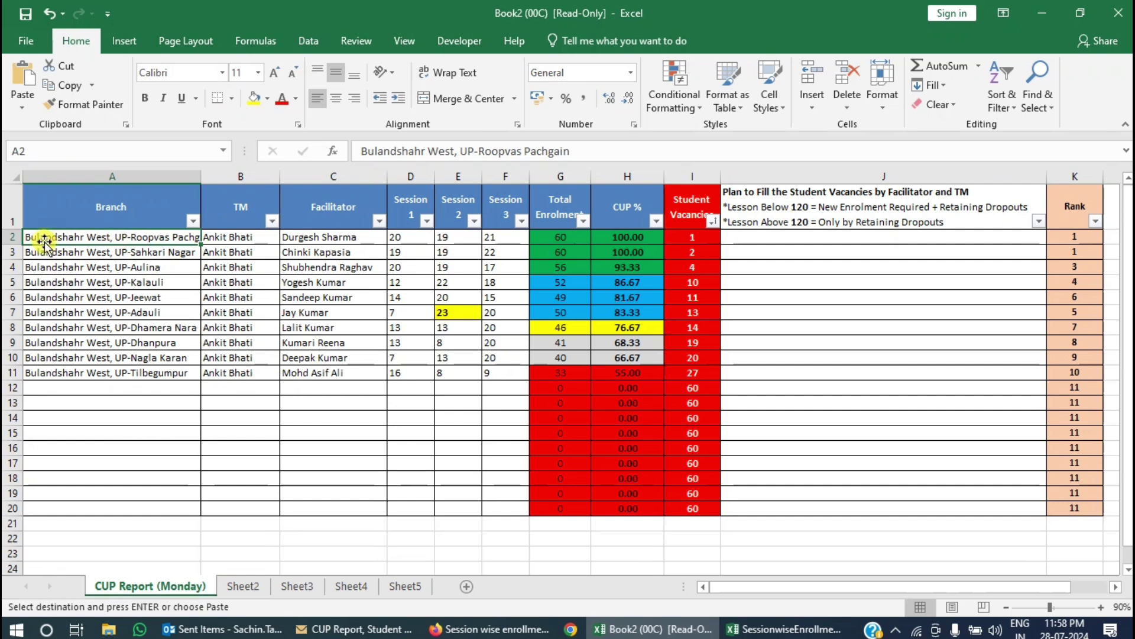
pyautogui.hotkey('ctrl', 'v')
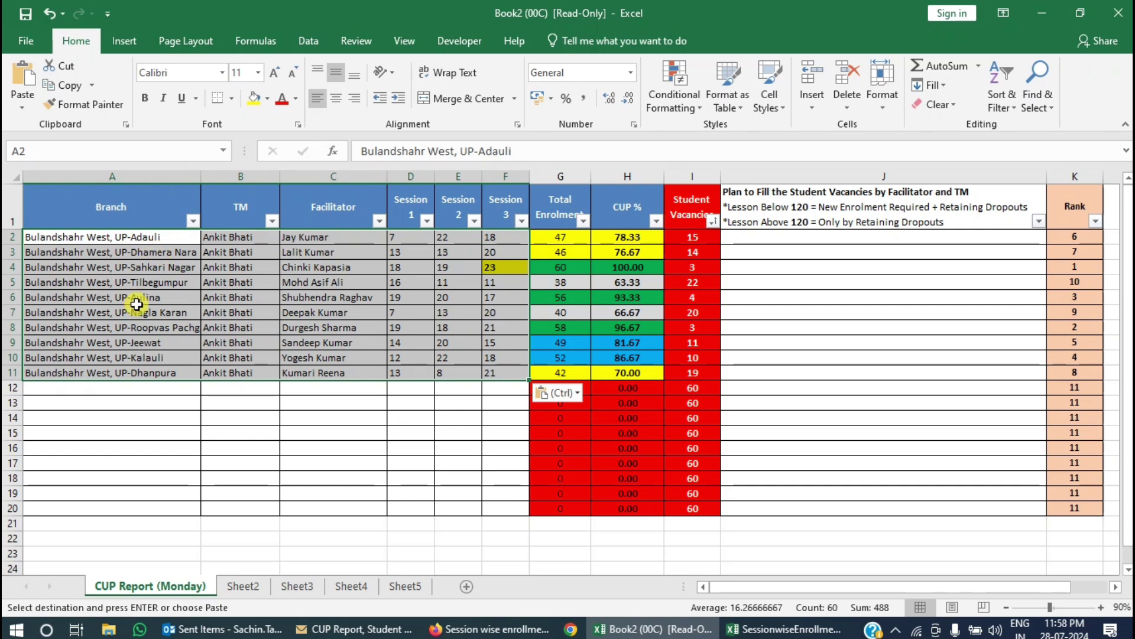
pyautogui.click(294, 298)
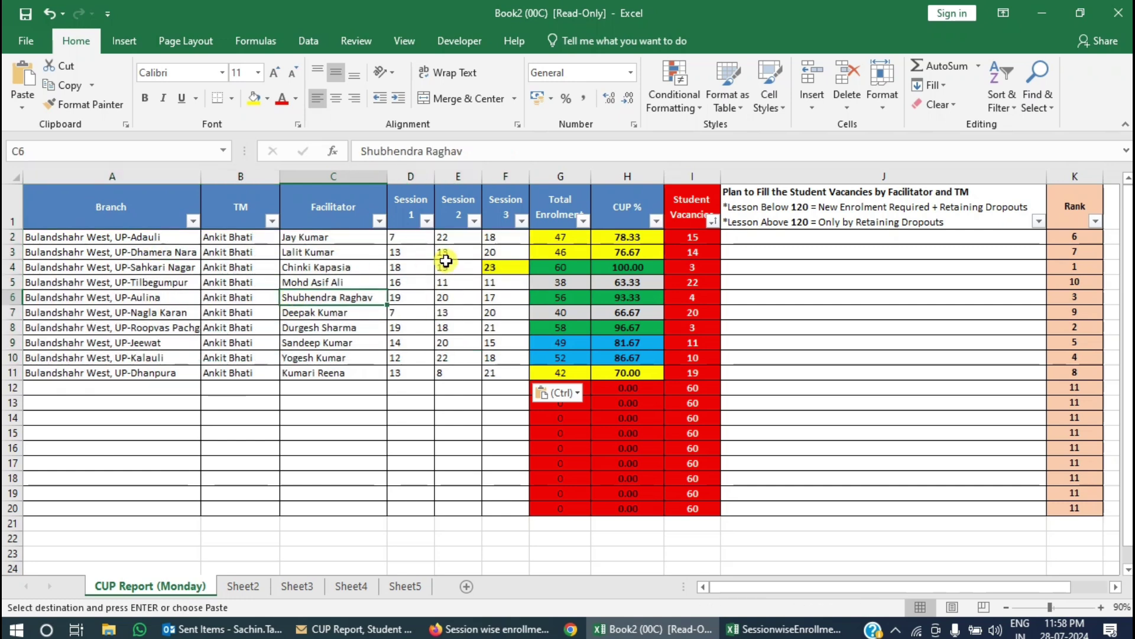
pyautogui.click(509, 268)
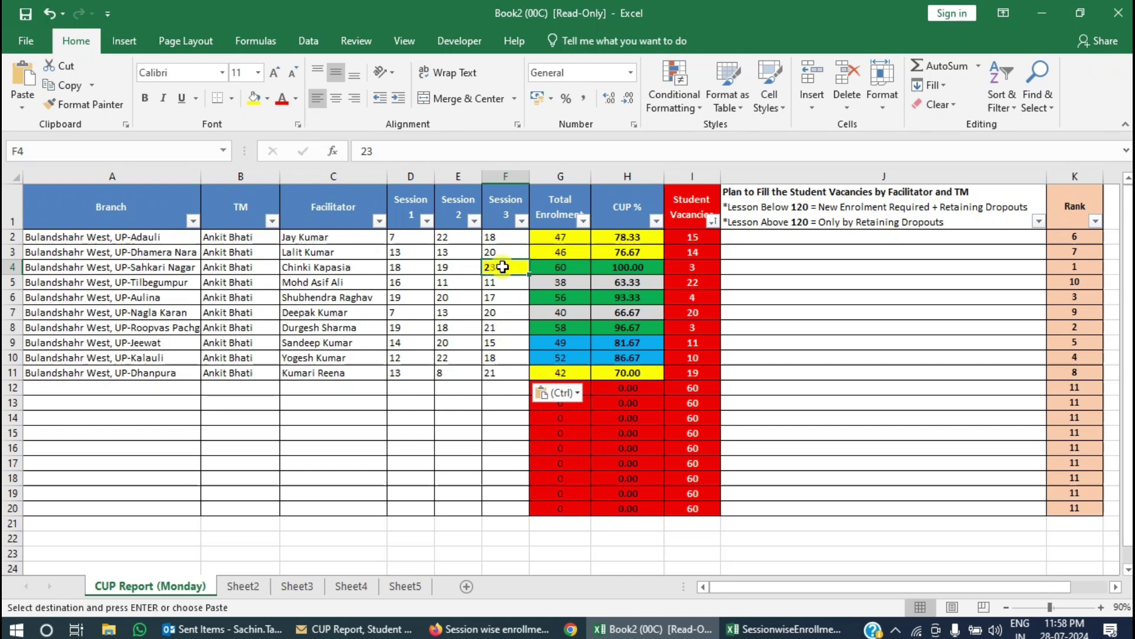
# Sort the report rows by CUP % from largest to smallest
pyautogui.click(656, 222)
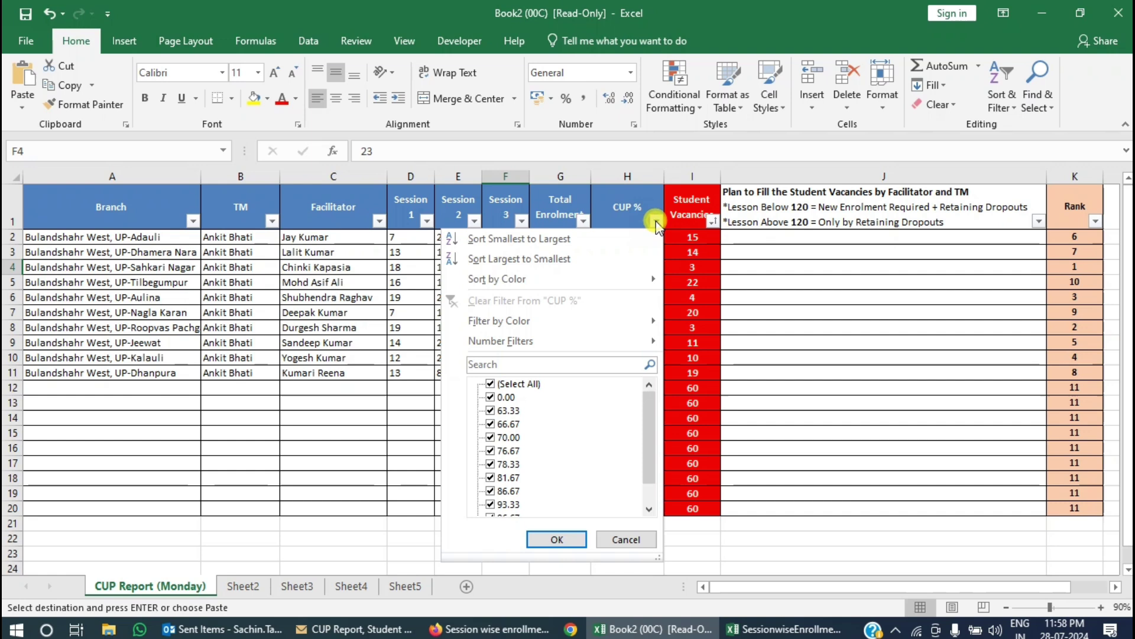
pyautogui.click(525, 261)
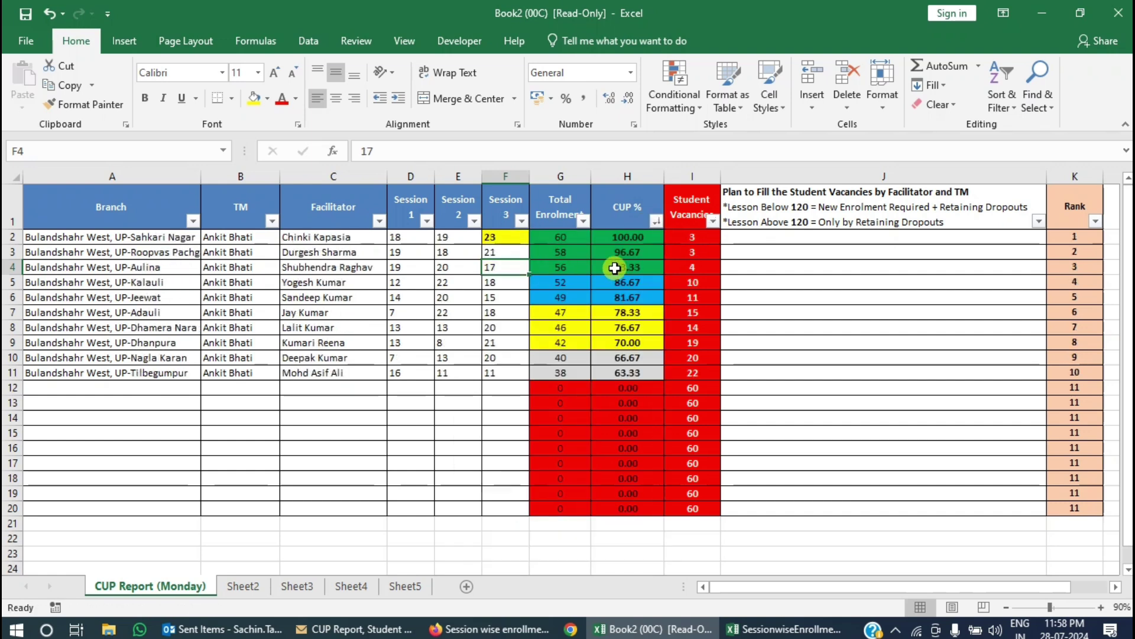
pyautogui.click(615, 268)
# Copy the sorted table A1:K11 through Rank and switch back to the CUP Report email
pyautogui.press('Up')
pyautogui.press('Up')
pyautogui.press('Up')
pyautogui.press('Home')
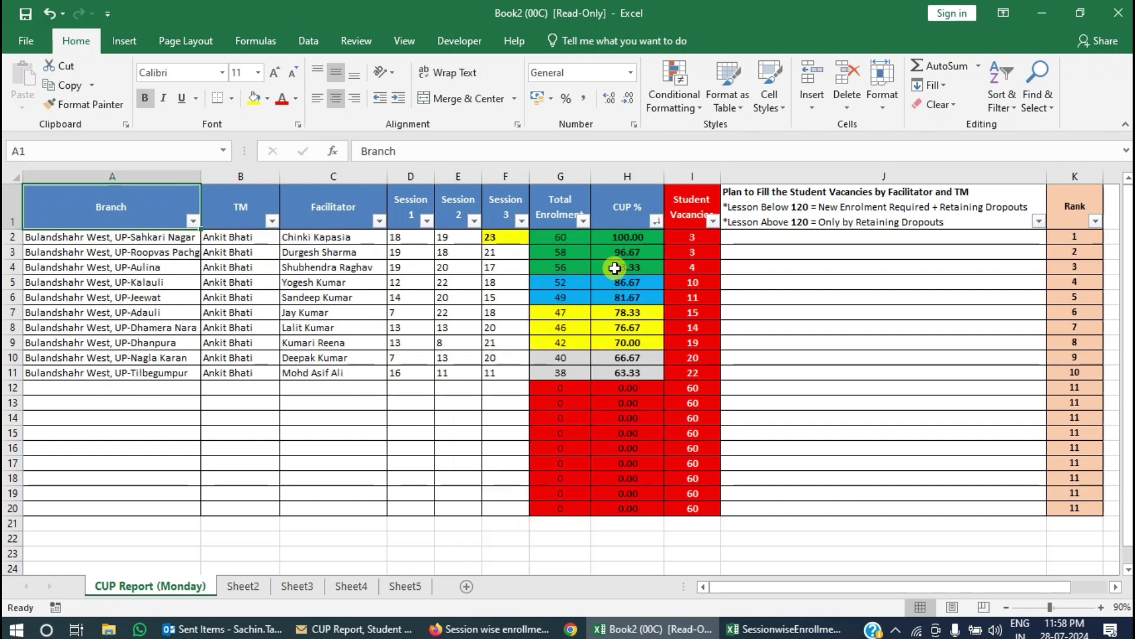
pyautogui.hotkey('shift', 'Down')
pyautogui.hotkey('shift', 'Down')
pyautogui.hotkey('shift', 'Down')
pyautogui.hotkey('shift', 'Down')
pyautogui.hotkey('shift', 'Down')
pyautogui.hotkey('shift', 'Down')
pyautogui.hotkey('shift', 'Down')
pyautogui.hotkey('shift', 'Down')
pyautogui.hotkey('shift', 'Down')
pyautogui.hotkey('shift', 'Down')
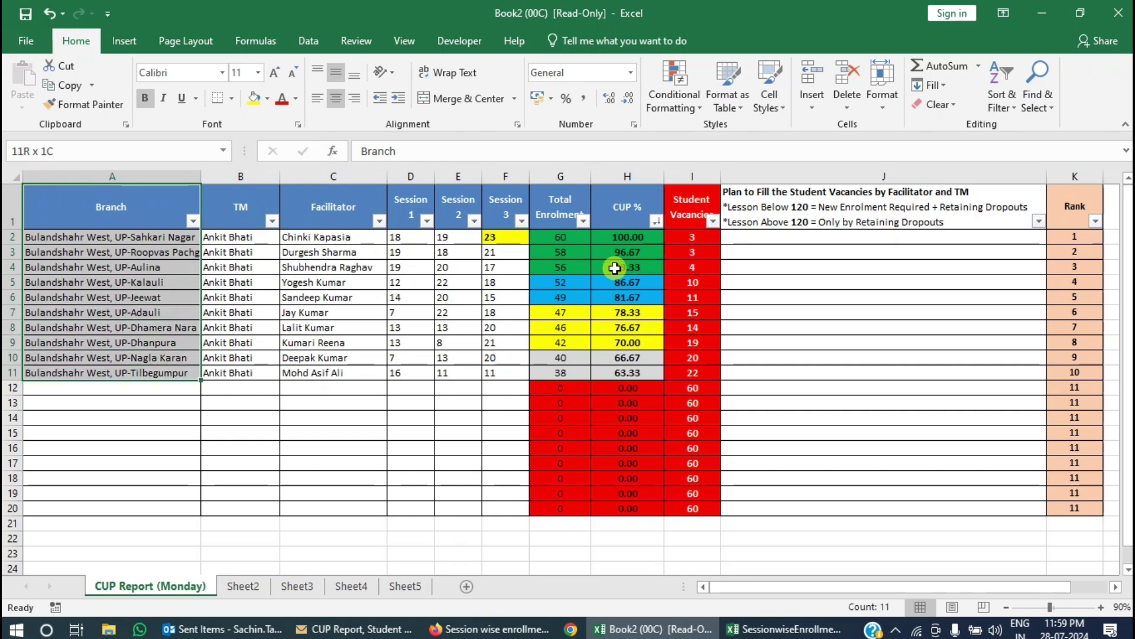
pyautogui.hotkey('shift', 'Right')
pyautogui.hotkey('shift', 'Right')
pyautogui.hotkey('shift', 'Right')
pyautogui.hotkey('shift', 'Right')
pyautogui.hotkey('shift', 'Right')
pyautogui.hotkey('shift', 'Right')
pyautogui.hotkey('shift', 'Right')
pyautogui.hotkey('shift', 'Right')
pyautogui.hotkey('shift', 'Right')
pyautogui.hotkey('shift', 'Left')
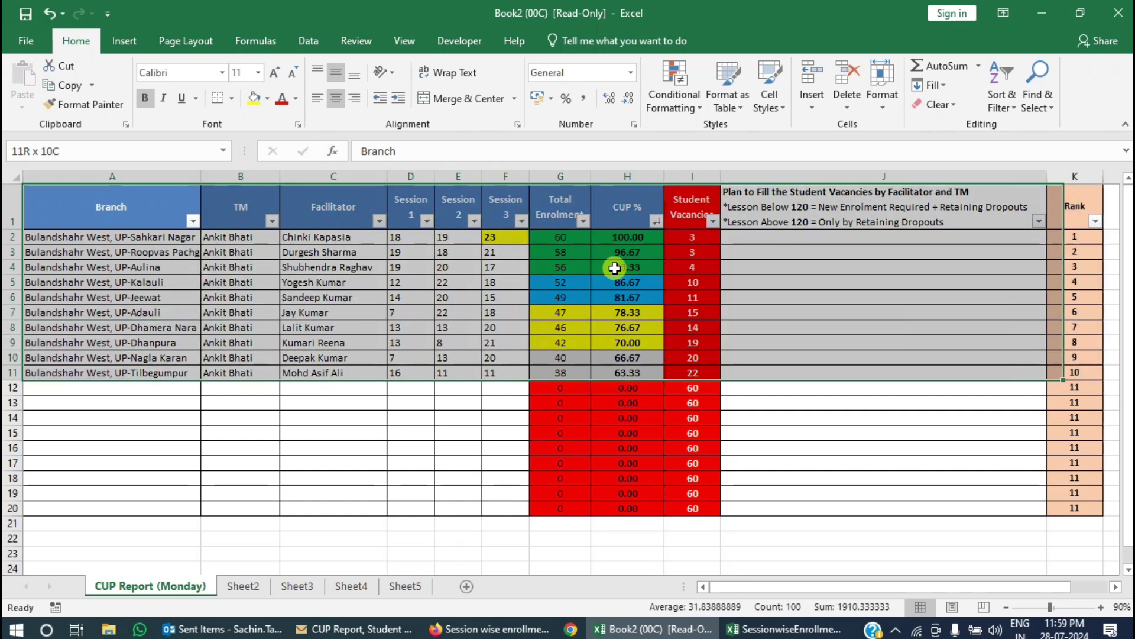
pyautogui.hotkey('shift', 'Right')
pyautogui.hotkey('ctrl', 'c')
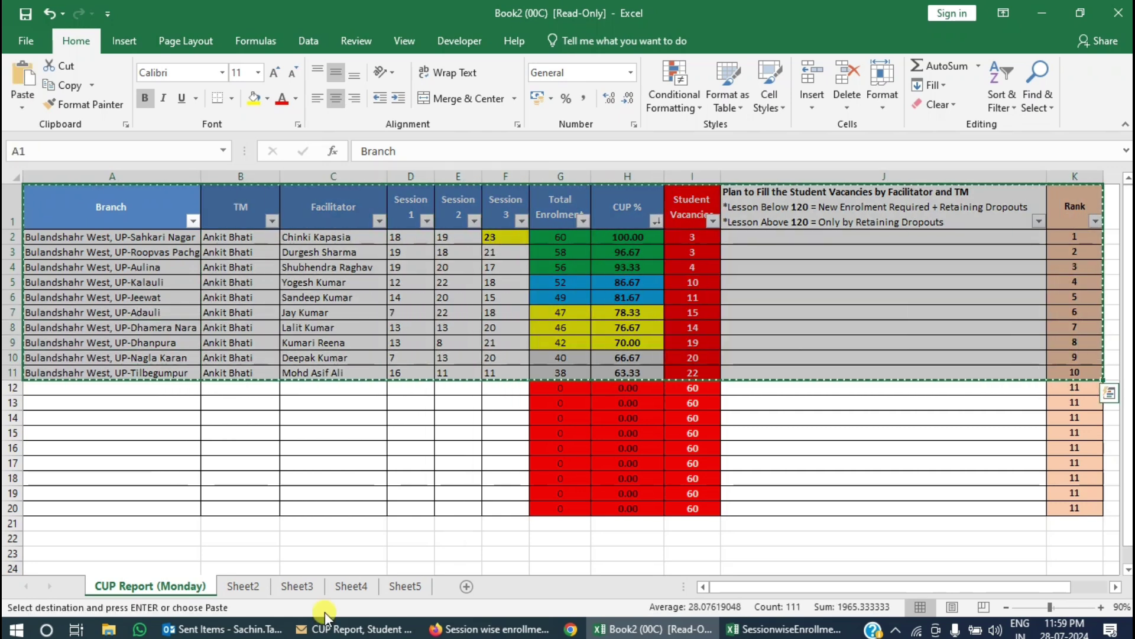
pyautogui.click(356, 629)
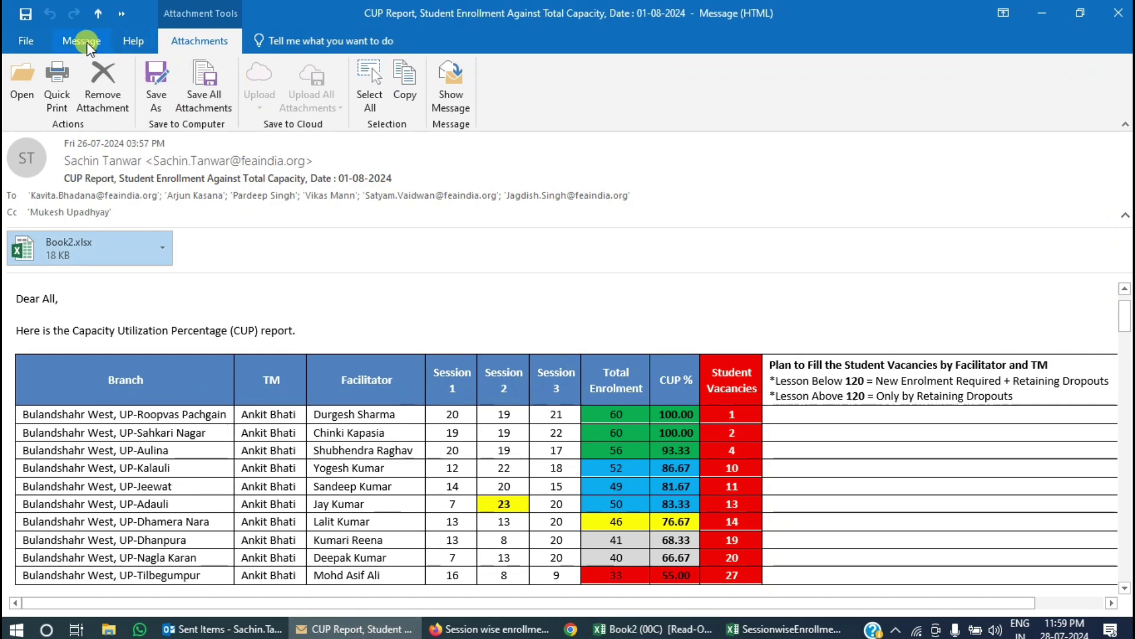
# Reply to all and paste the sorted CUP table into the body with the Branch column autofitted
pyautogui.click(82, 40)
pyautogui.click(189, 85)
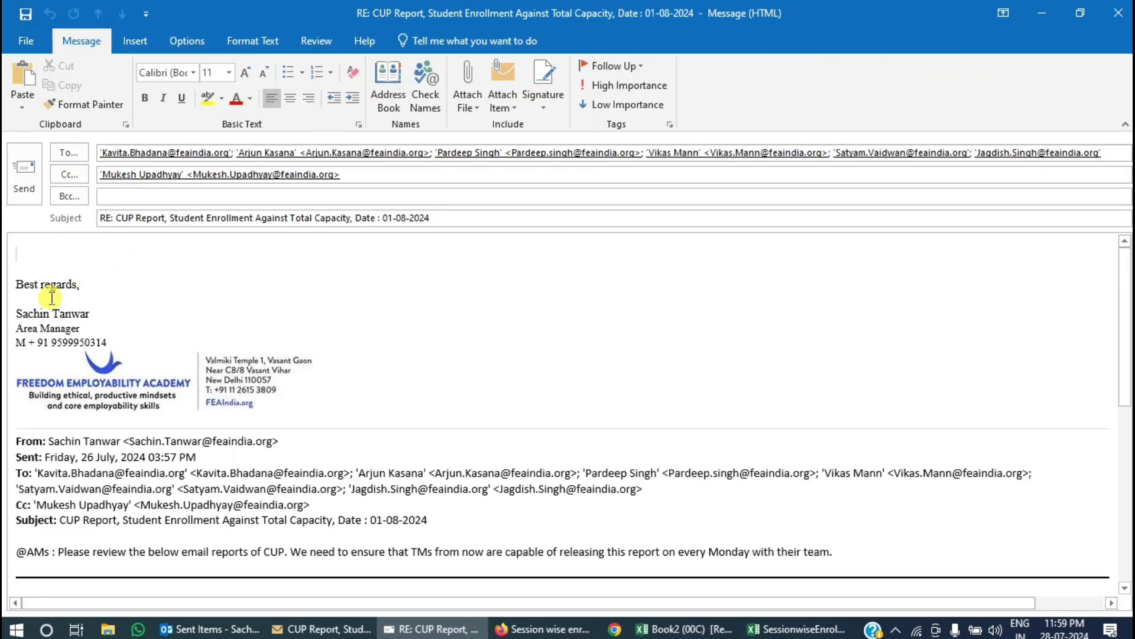
pyautogui.press('Return')
pyautogui.press('Return')
pyautogui.hotkey('ctrl', 'v')
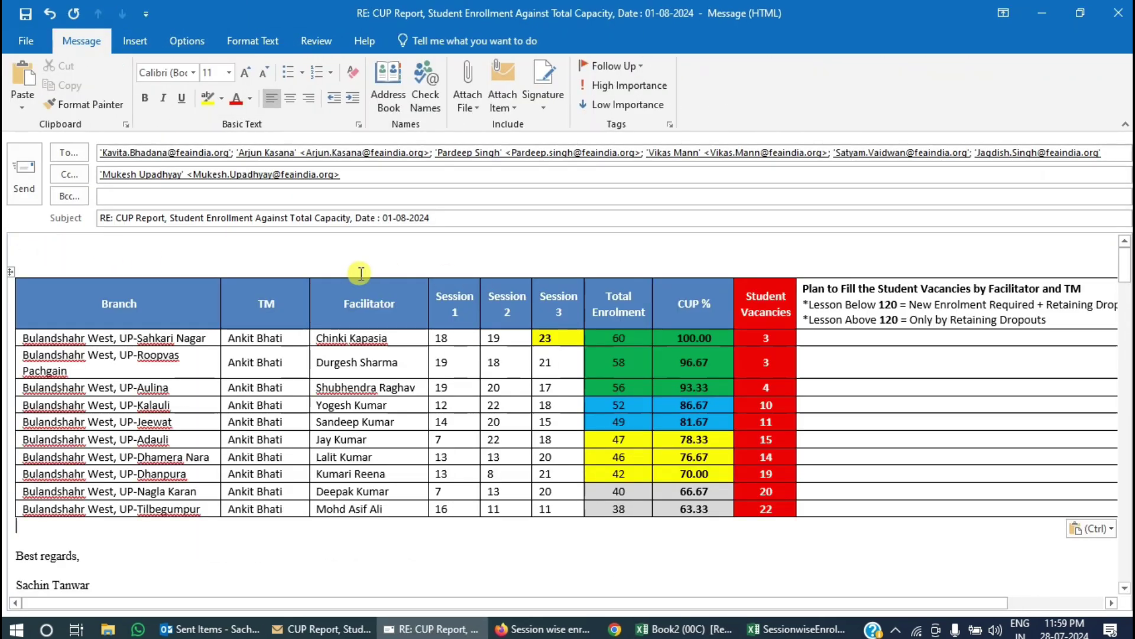
pyautogui.doubleClick(220, 362)
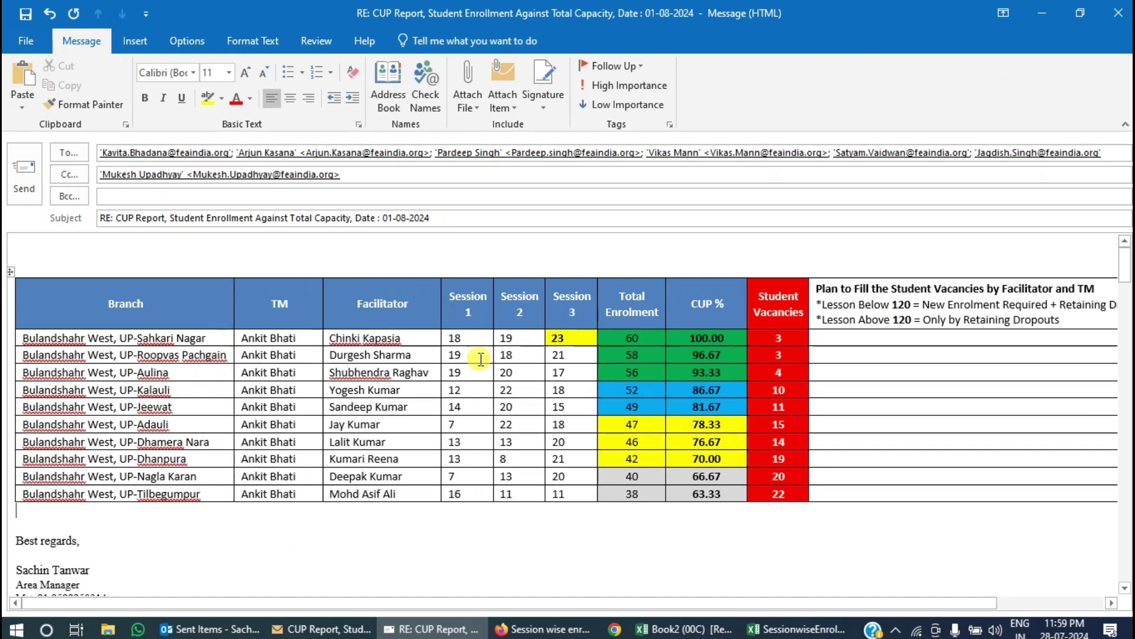
pyautogui.click(328, 629)
# Paste the Dear All greeting above the table and delete the RE: prefix from the subject
pyautogui.moveTo(13, 298); pyautogui.dragTo(320, 330)
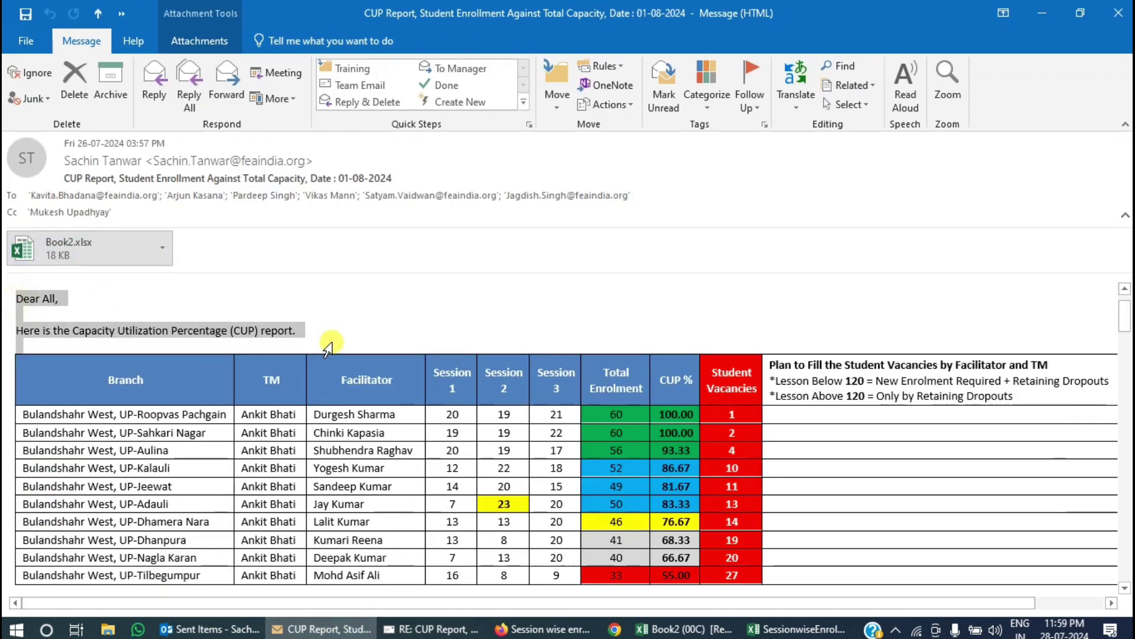
pyautogui.hotkey('alt', 'Tab')
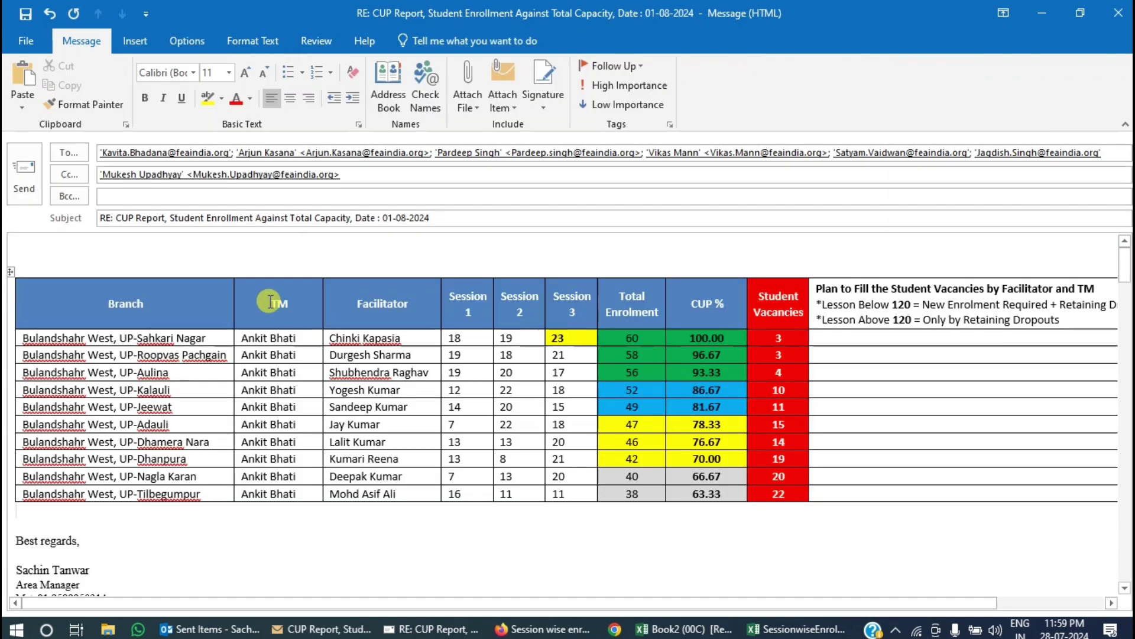
pyautogui.hotkey('ctrl', 'v')
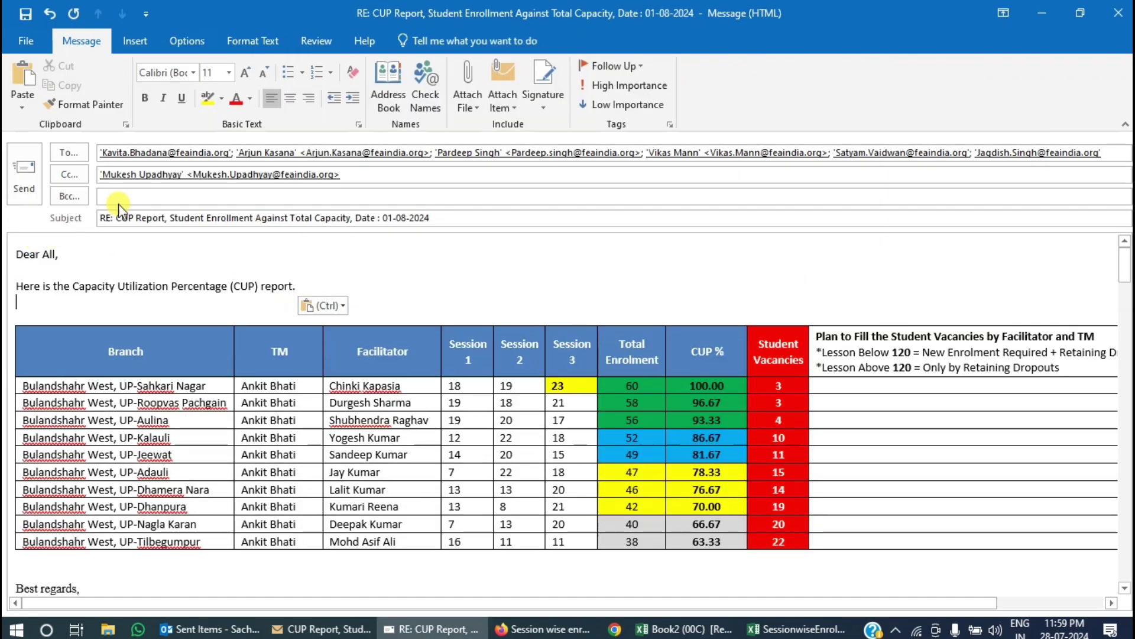
pyautogui.moveTo(116, 217); pyautogui.dragTo(49, 217)
pyautogui.press('Delete')
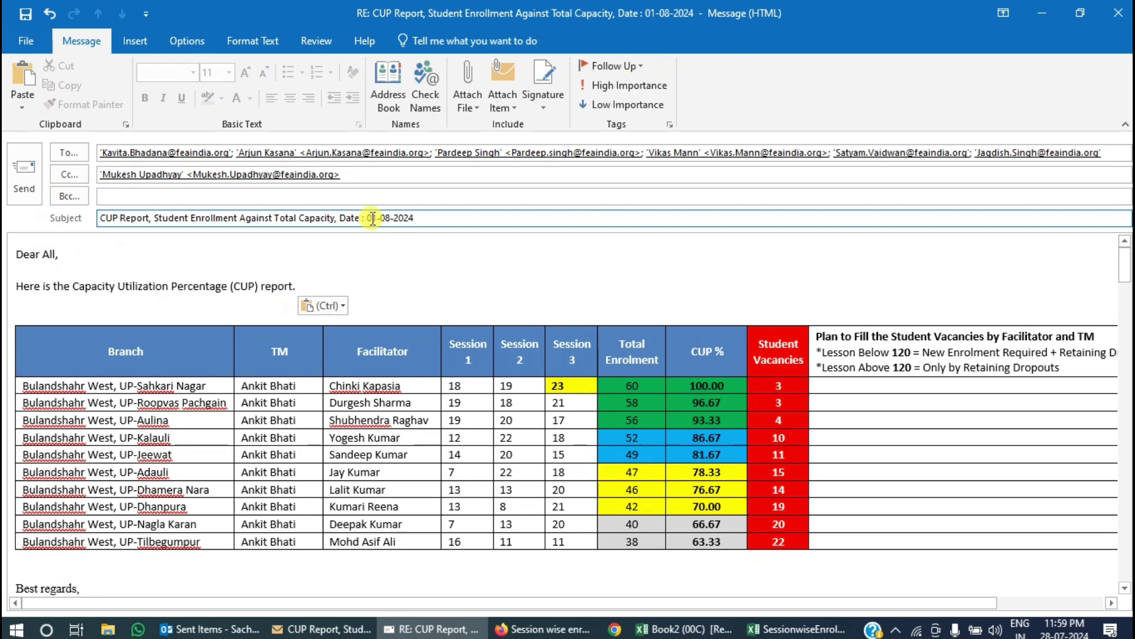
pyautogui.write('29')
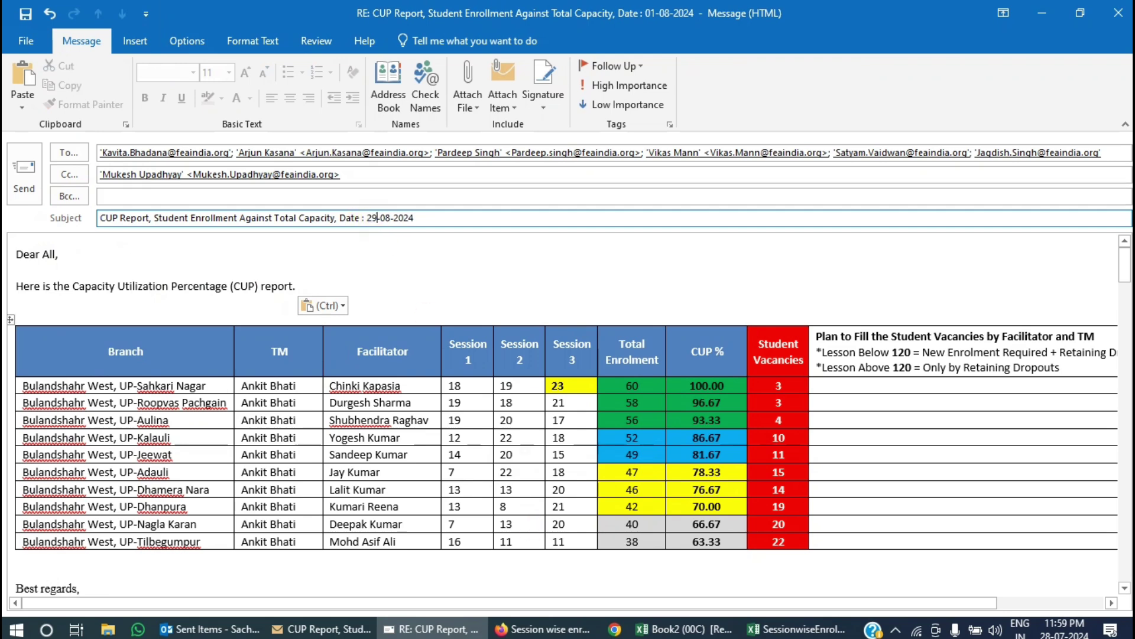